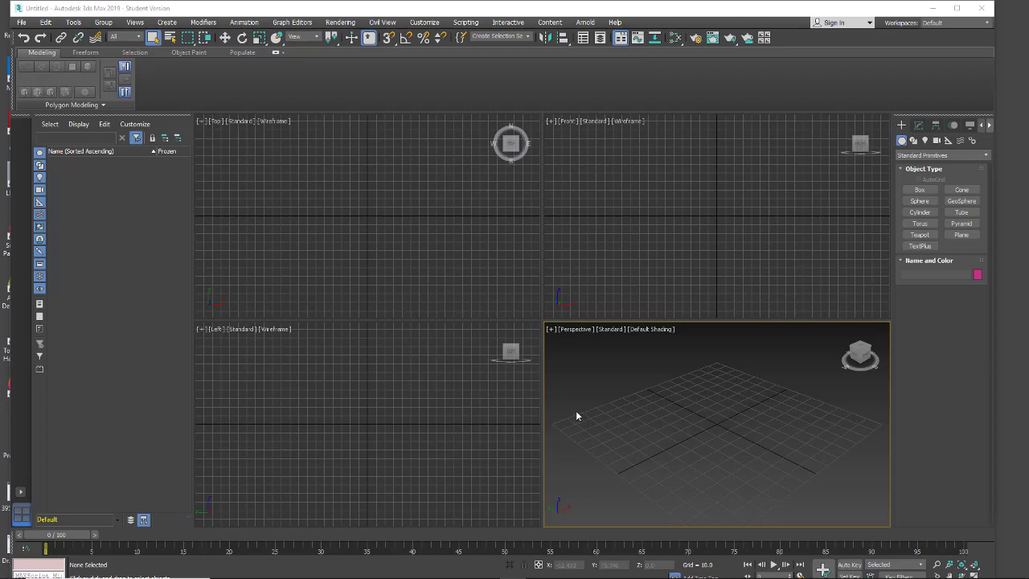
- From the Freeform ribbon, draw Plane001 on the ground grid and maximize Perspective with Alt+W
{"action": "left_click", "coordinate": [84, 53]}
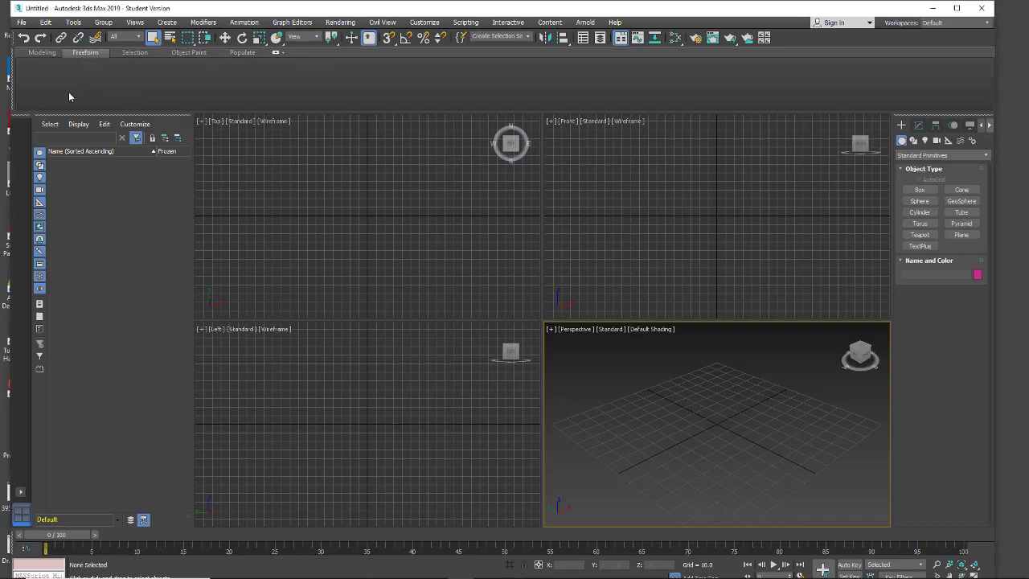
{"action": "left_click", "coordinate": [956, 238]}
{"action": "left_click_drag", "start_coordinate": [713, 380], "coordinate": [699, 511]}
{"action": "right_click", "coordinate": [686, 447]}
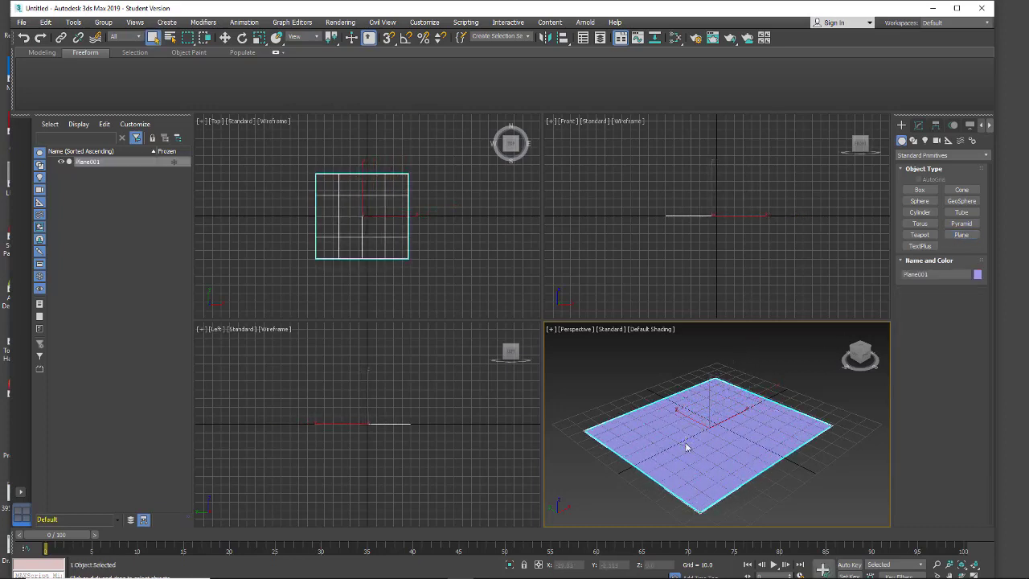
{"action": "key", "text": "alt+w"}
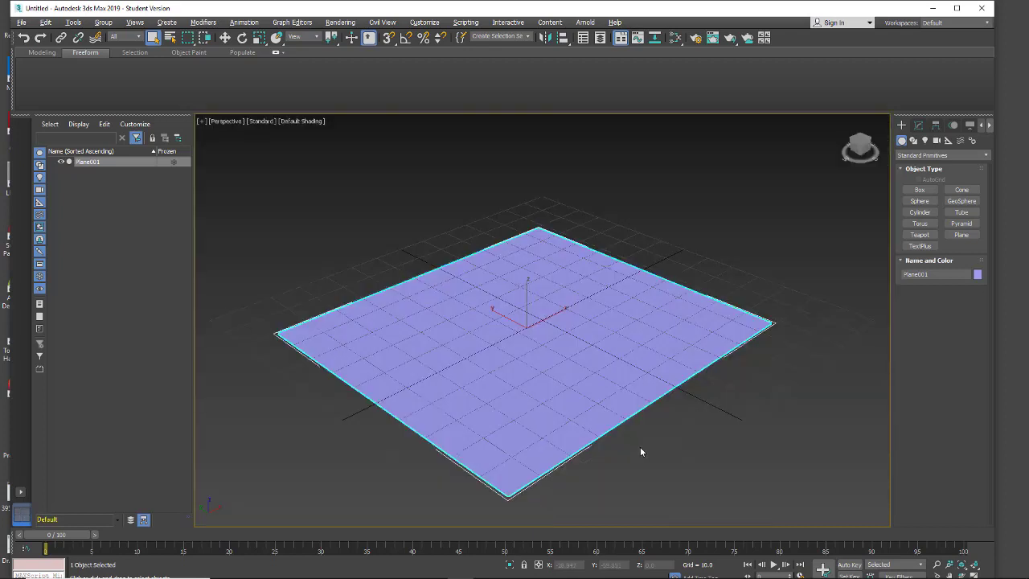
- Show the plane's Modify parameters and switch the viewport to Edged Faces shading
{"action": "left_click", "coordinate": [918, 126]}
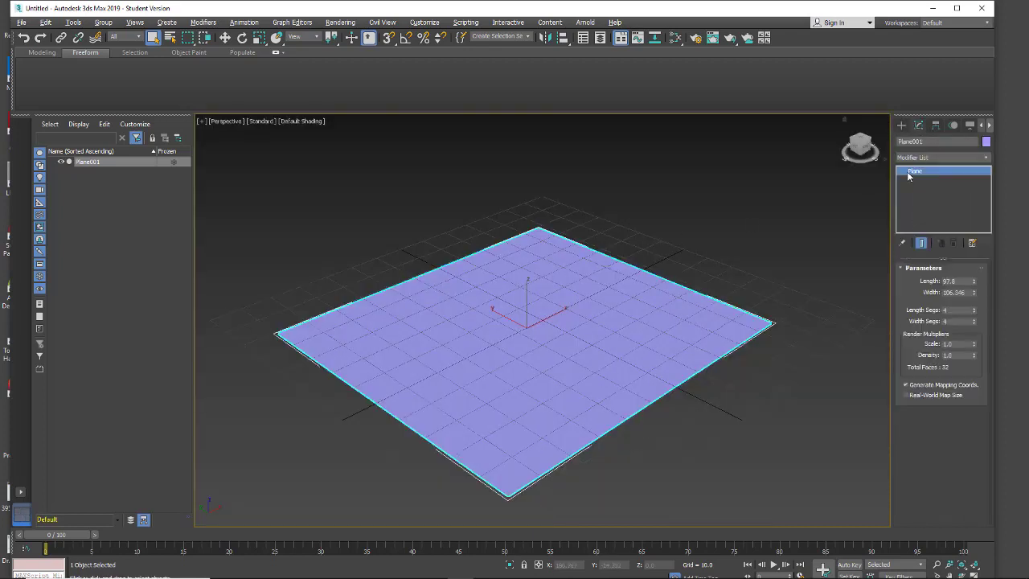
{"action": "left_click", "coordinate": [313, 121]}
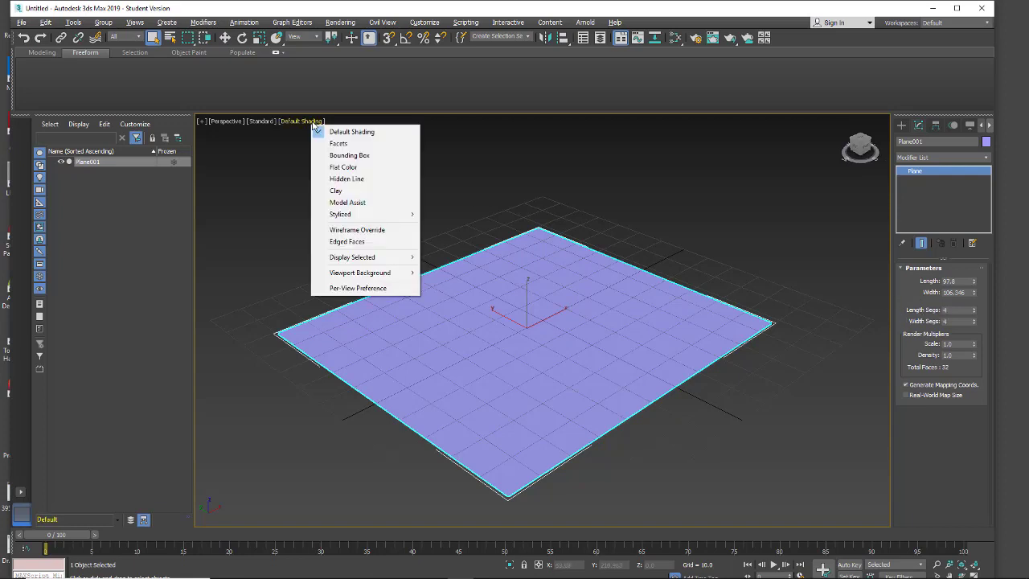
{"action": "left_click", "coordinate": [346, 241]}
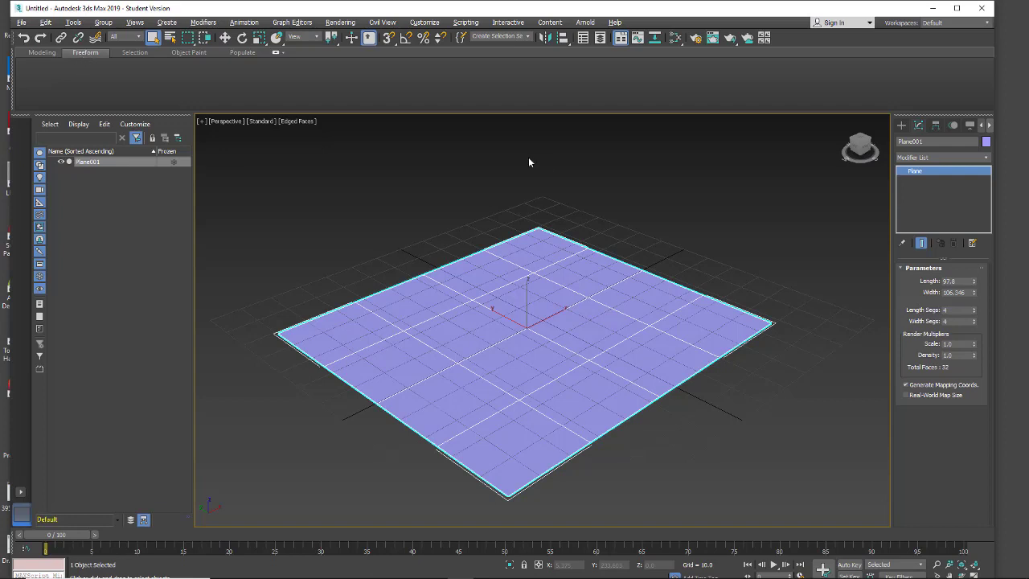
- Set the plane to 60 length segments and 60 width segments
{"action": "left_click", "coordinate": [946, 309]}
{"action": "type", "text": "60"}
{"action": "key", "text": "Tab"}
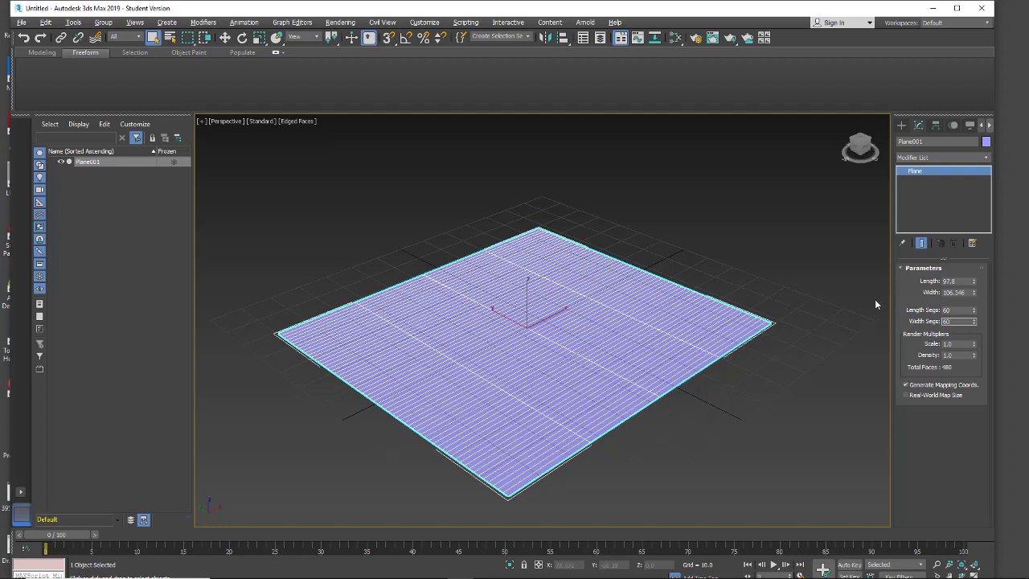
{"action": "key", "text": "Return"}
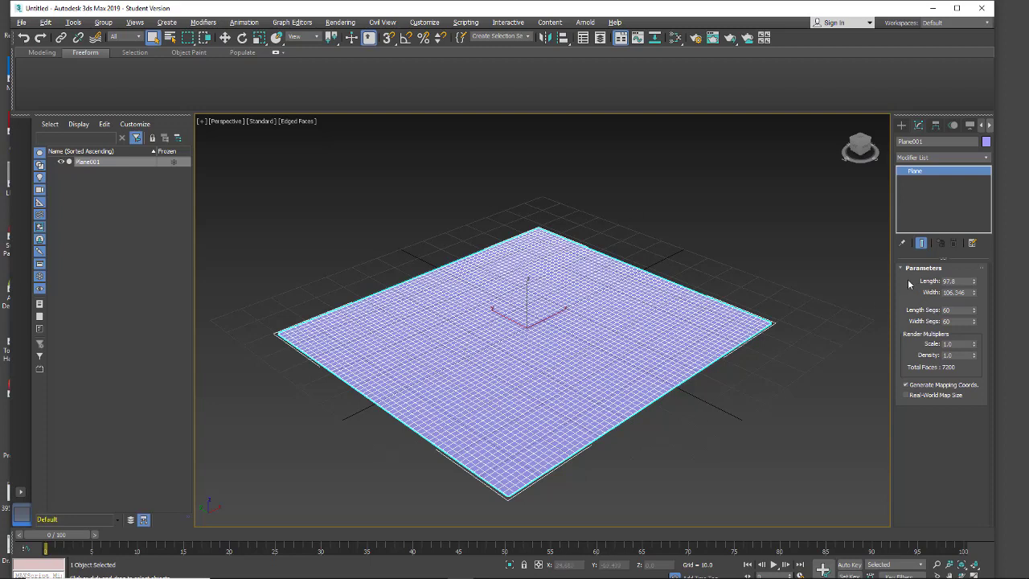
- Convert Plane001 to an Editable Poly via the right-click Convert To menu
{"action": "right_click", "coordinate": [594, 306]}
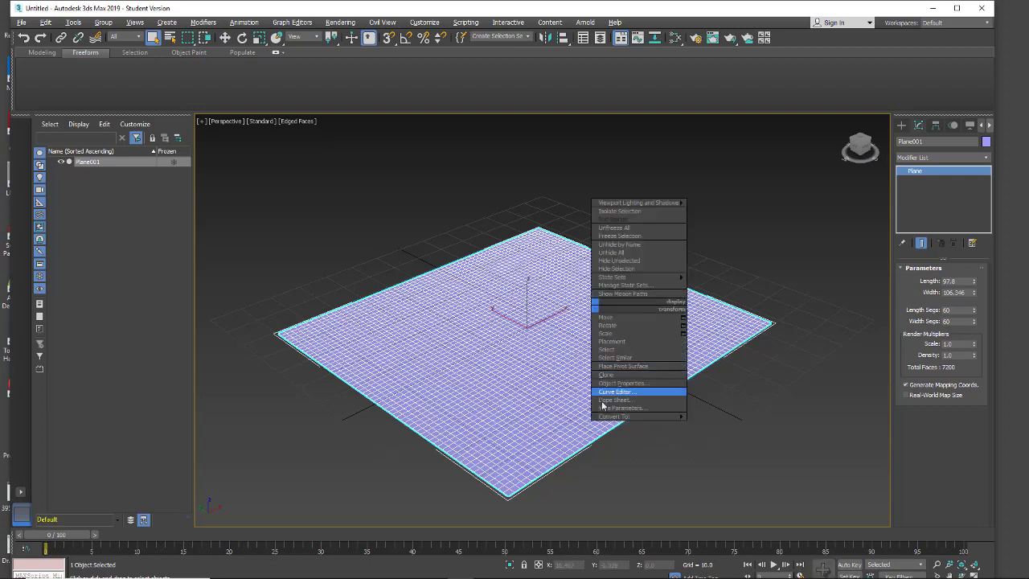
{"action": "mouse_move", "coordinate": [612, 415]}
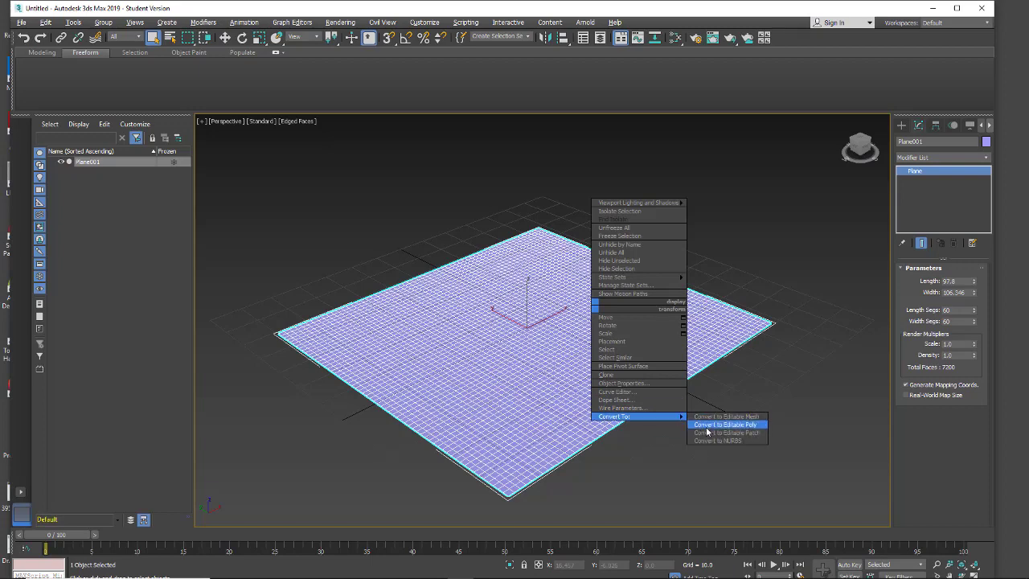
{"action": "left_click", "coordinate": [704, 425]}
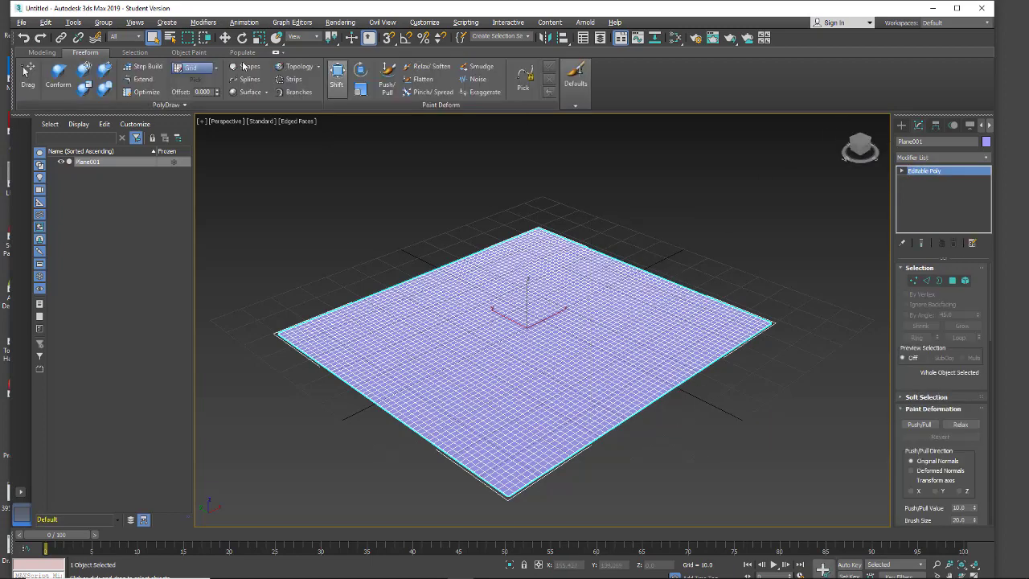
- Review the Freeform ribbon and modifier stack, then open the brush Defaults options
{"action": "left_click", "coordinate": [44, 53]}
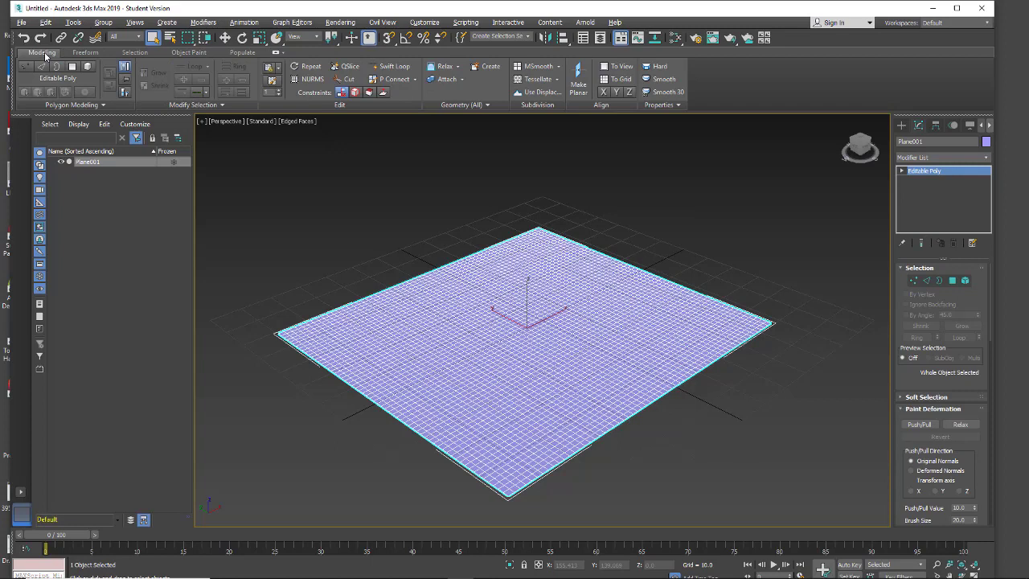
{"action": "left_click", "coordinate": [83, 53]}
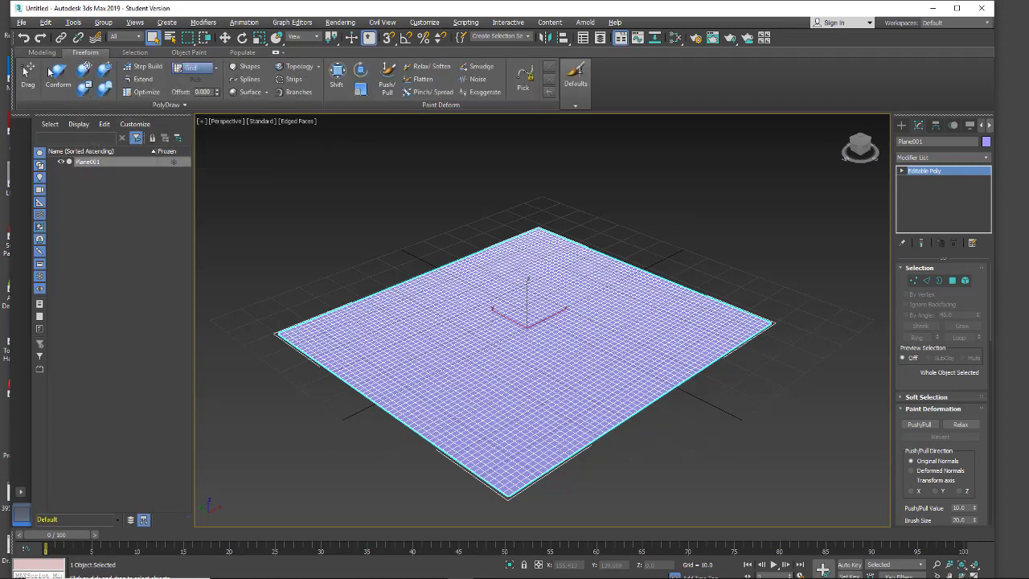
{"action": "left_click", "coordinate": [901, 126]}
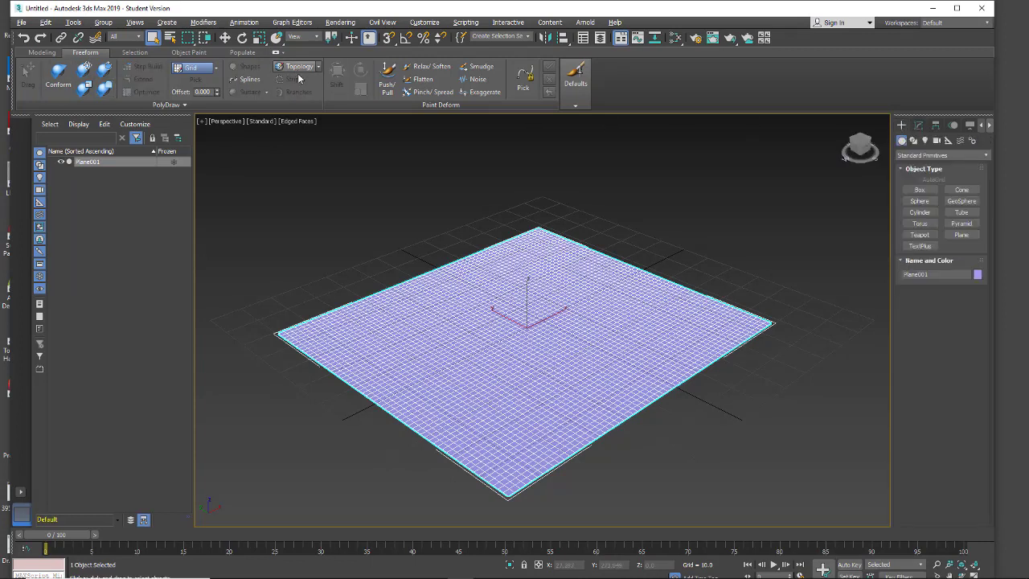
{"action": "left_click", "coordinate": [917, 125]}
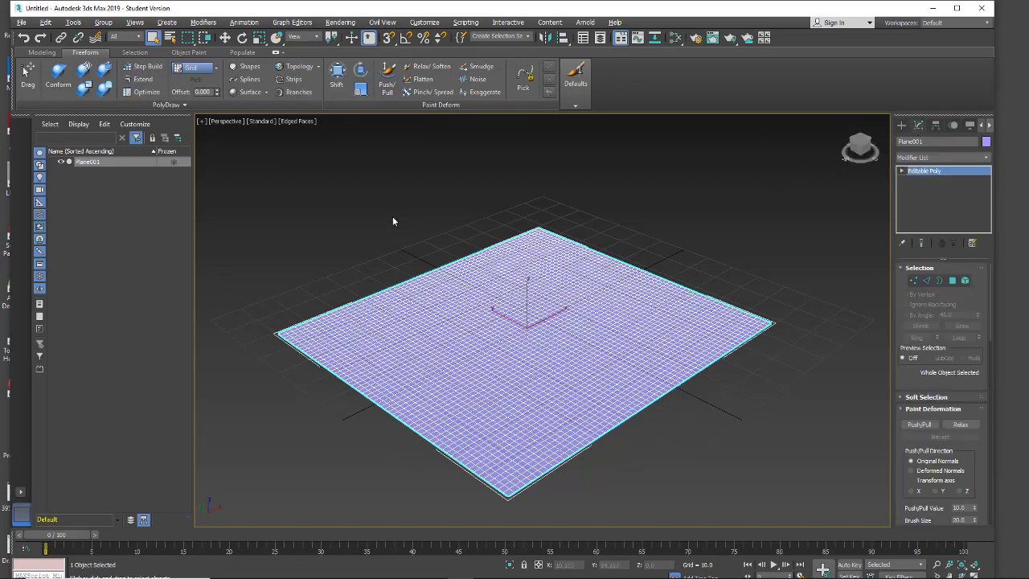
{"action": "left_click", "coordinate": [570, 103]}
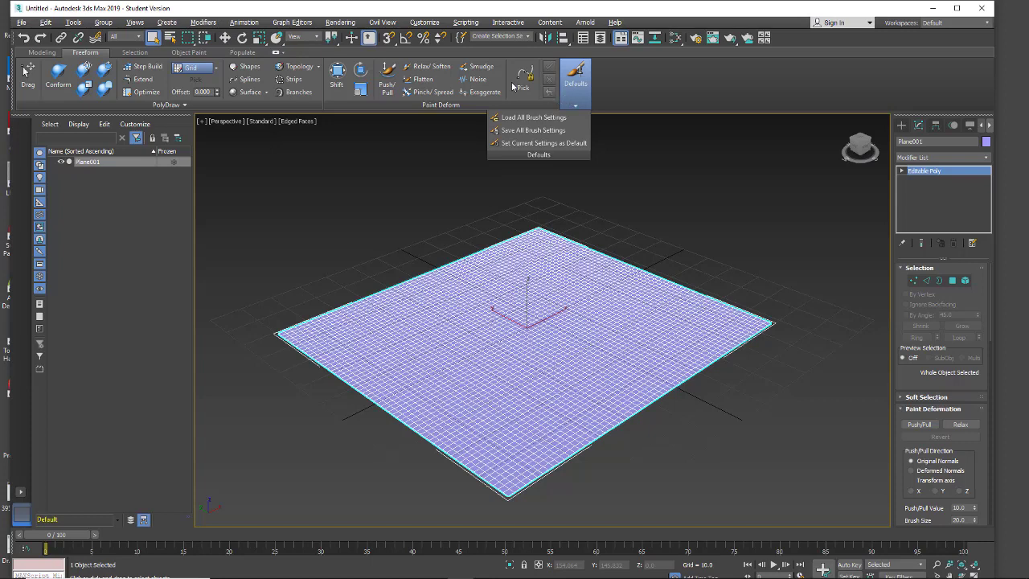
{"action": "left_click", "coordinate": [572, 105]}
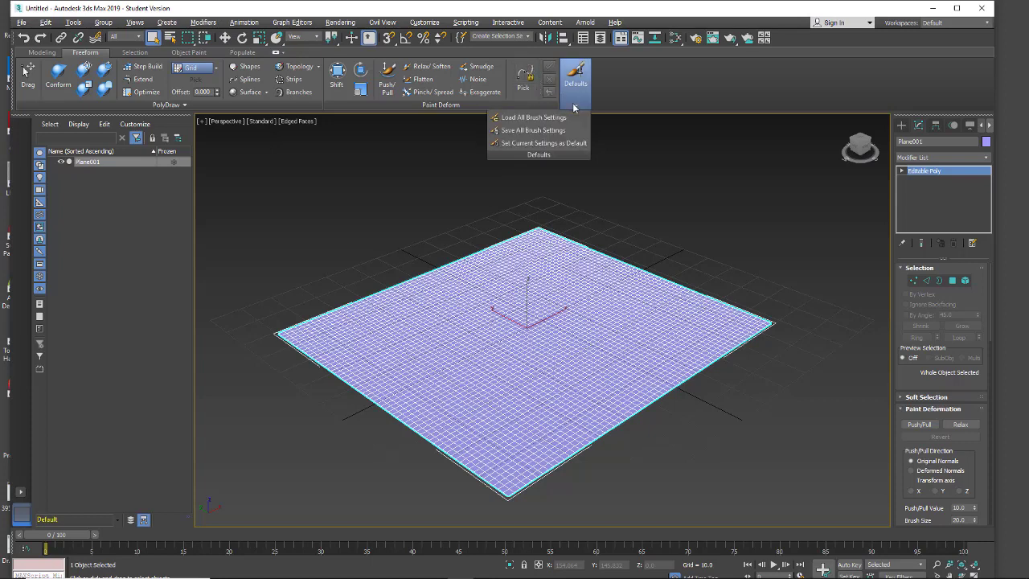
- Activate the Push/Pull brush, dock Paint Options, and colour the plane grey
{"action": "left_click", "coordinate": [388, 75]}
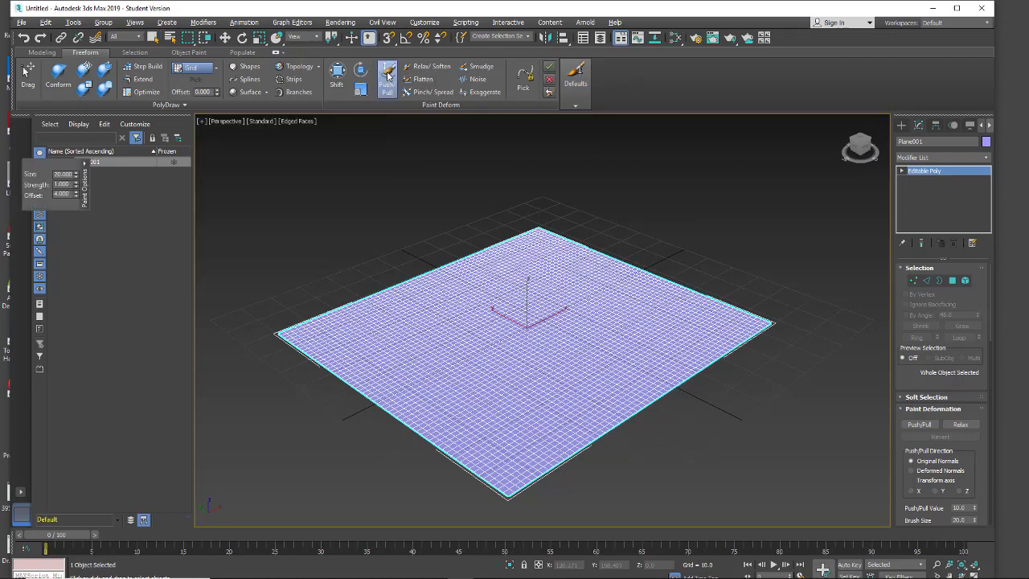
{"action": "mouse_move", "coordinate": [43, 166]}
{"action": "left_mouse_down"}
{"action": "mouse_move", "coordinate": [568, 132]}
{"action": "mouse_move", "coordinate": [641, 74]}
{"action": "mouse_move", "coordinate": [612, 62]}
{"action": "left_mouse_up"}
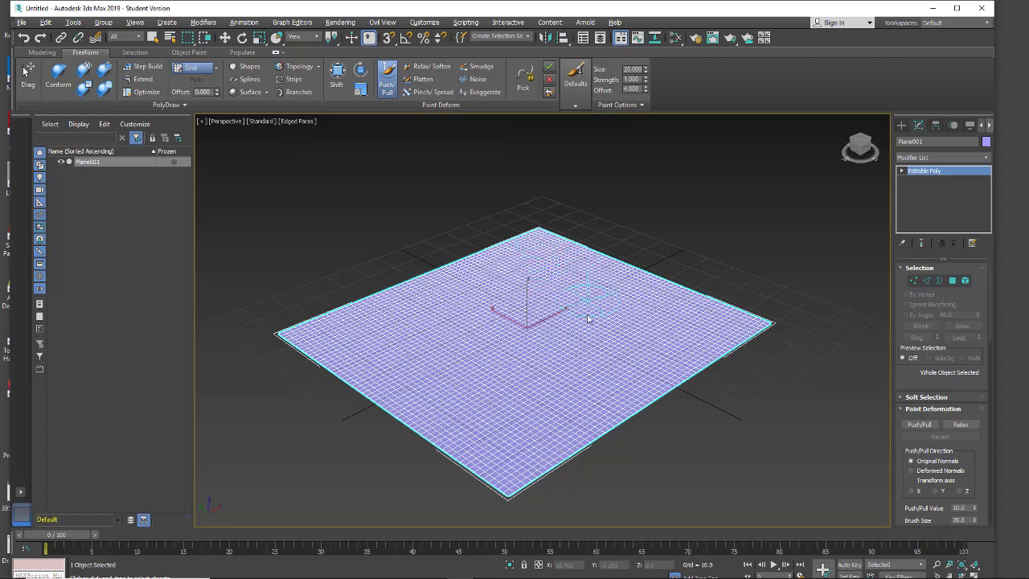
{"action": "left_click", "coordinate": [986, 142]}
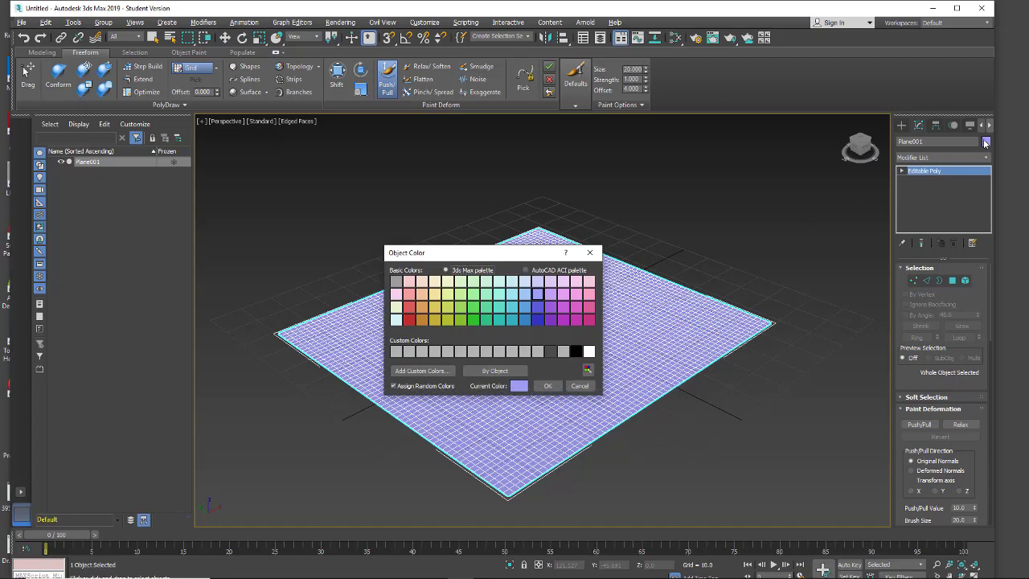
{"action": "left_click", "coordinate": [562, 350]}
{"action": "left_click", "coordinate": [547, 386]}
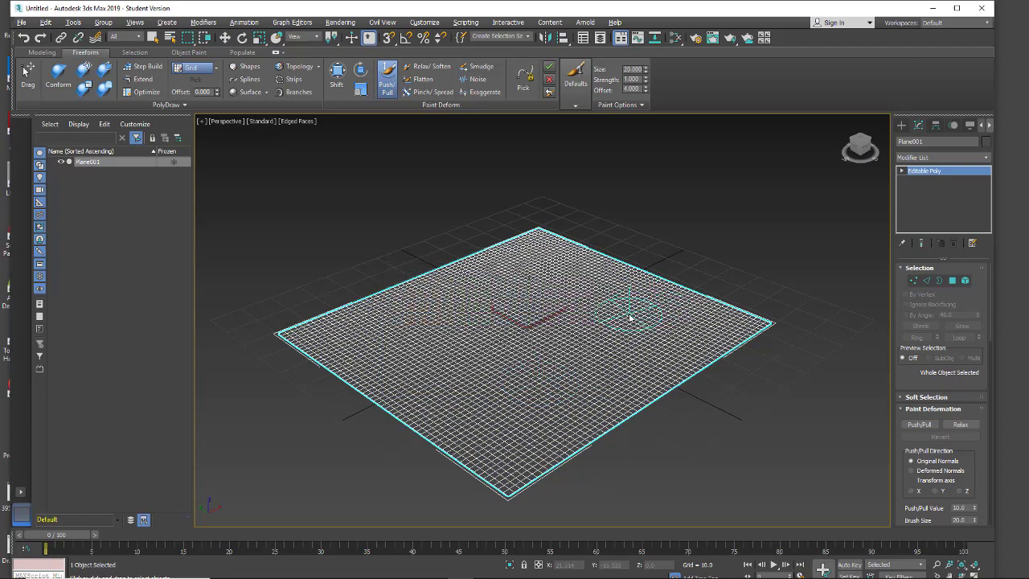
{"action": "scroll", "coordinate": [557, 372], "scroll_direction": "up", "scroll_amount": 3}
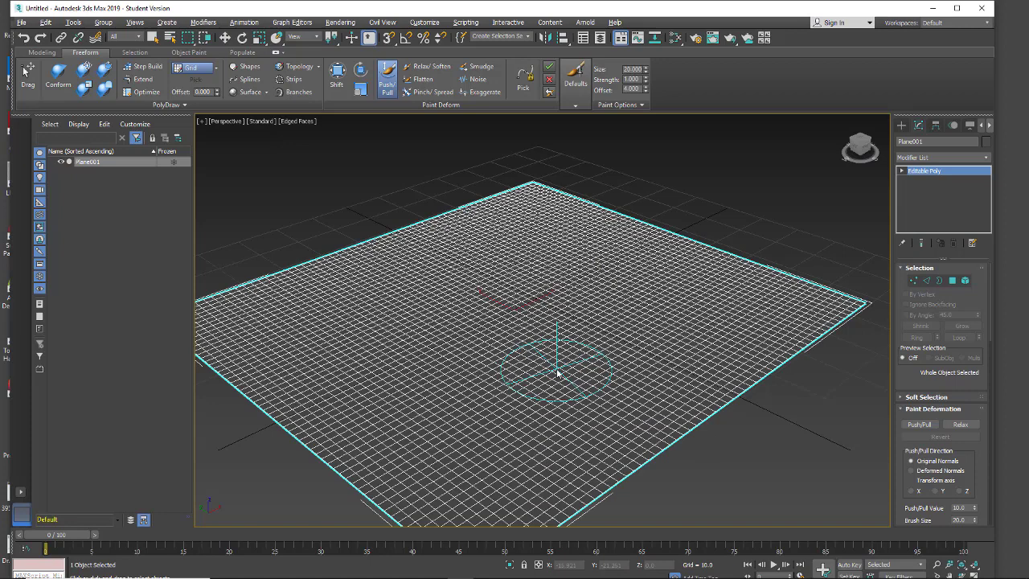
{"action": "scroll", "coordinate": [556, 369], "scroll_direction": "down", "scroll_amount": 2}
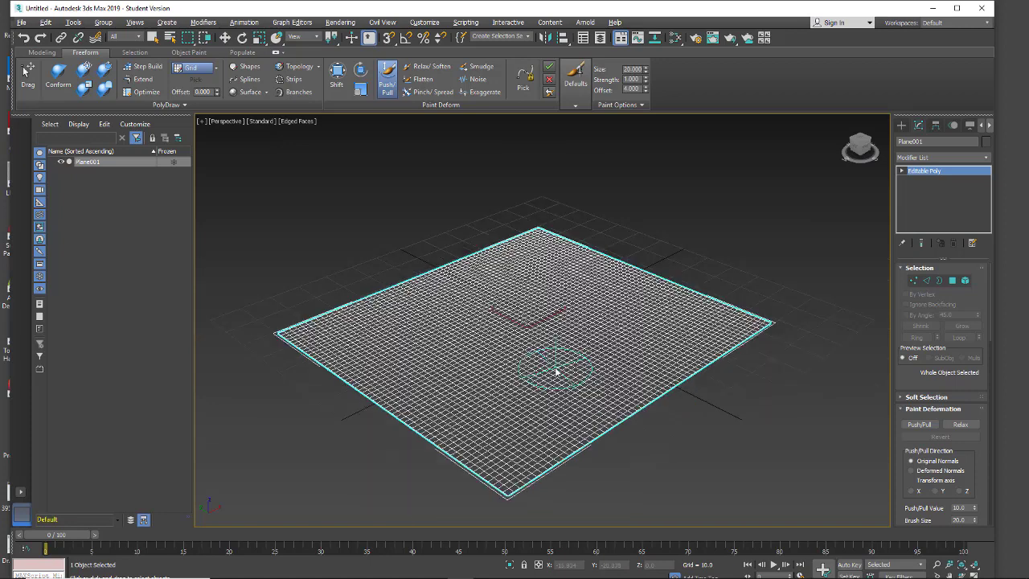
- Recolour the plane white, then settle on a light grey object colour
{"action": "left_click", "coordinate": [986, 145]}
{"action": "left_click", "coordinate": [588, 352]}
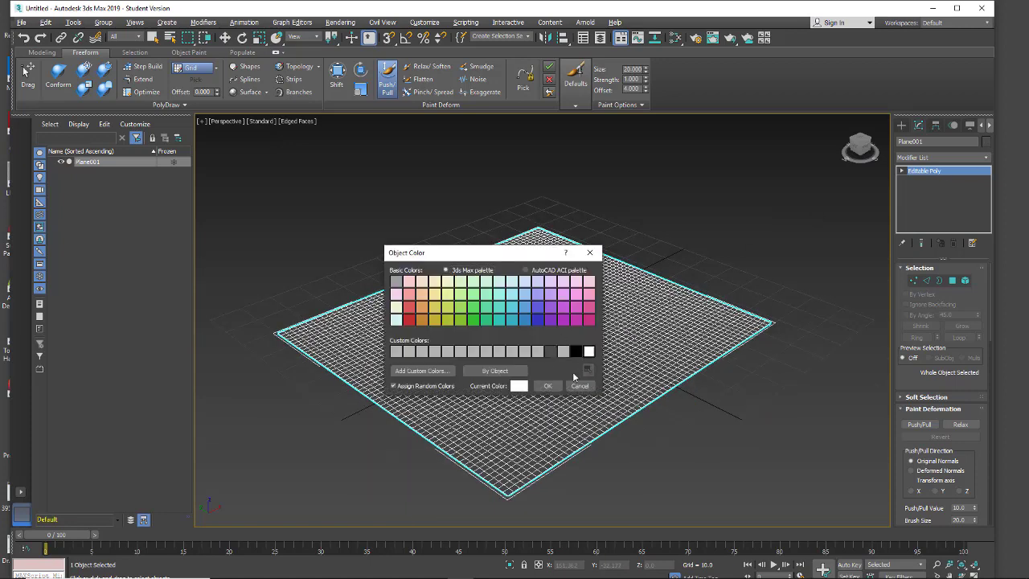
{"action": "left_click", "coordinate": [546, 385]}
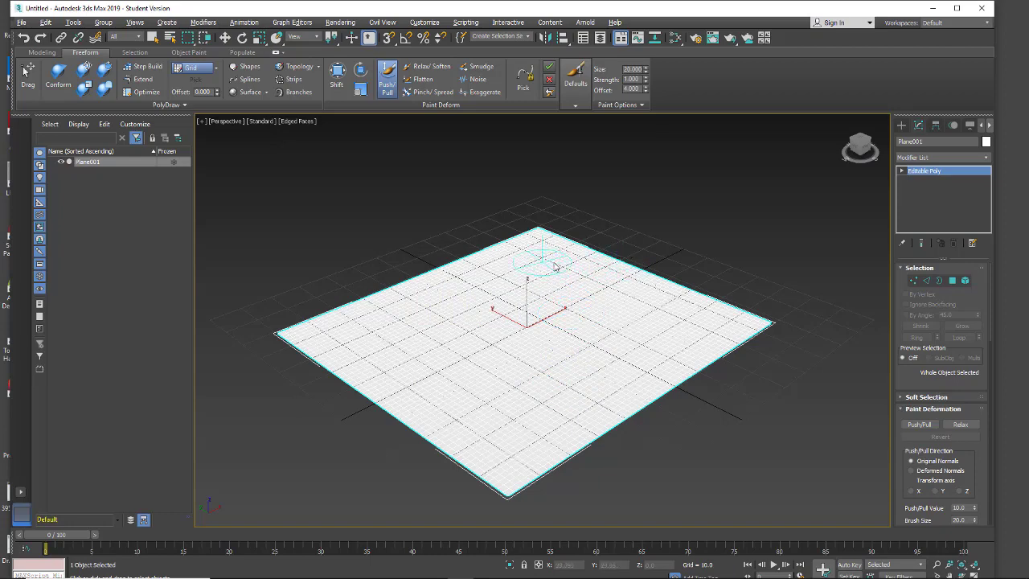
{"action": "left_click", "coordinate": [986, 143]}
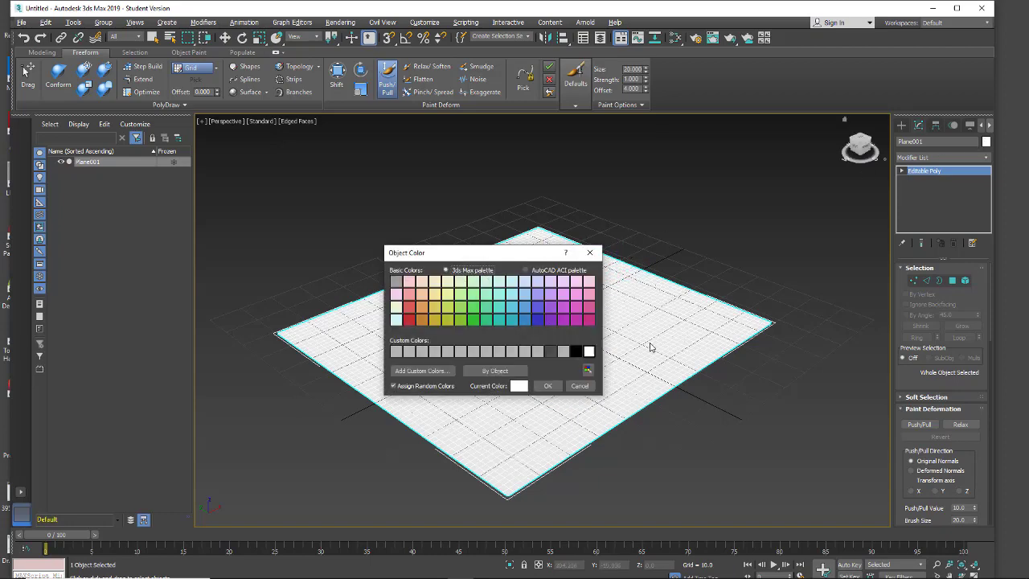
{"action": "left_click", "coordinate": [563, 351]}
{"action": "left_click", "coordinate": [547, 387]}
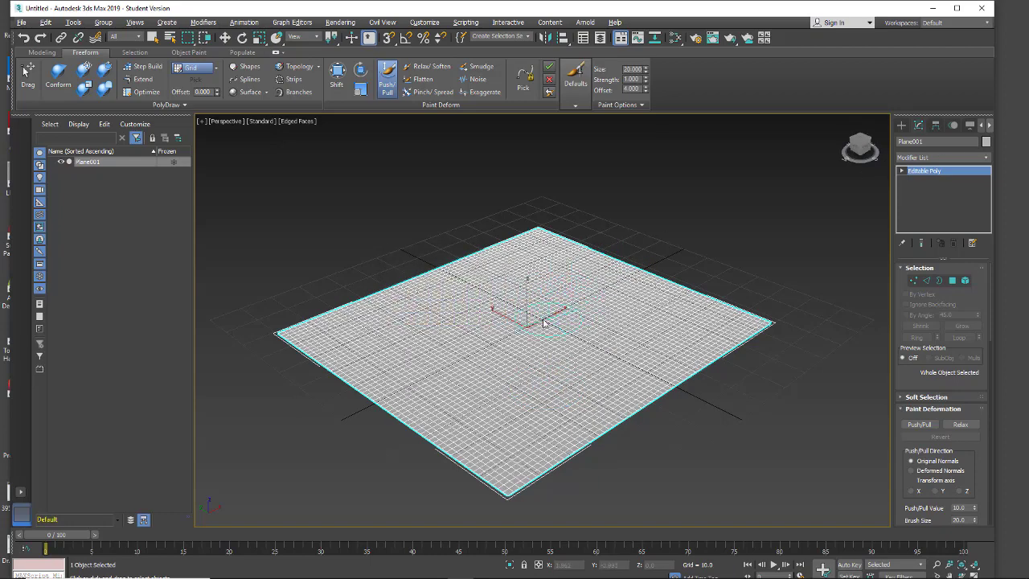
- Raise a wavy ridge on the left side and tune the brush strength and size
{"action": "mouse_move", "coordinate": [356, 347]}
{"action": "left_mouse_down"}
{"action": "mouse_move", "coordinate": [503, 264]}
{"action": "mouse_move", "coordinate": [438, 301]}
{"action": "mouse_move", "coordinate": [310, 345]}
{"action": "mouse_move", "coordinate": [335, 324]}
{"action": "mouse_move", "coordinate": [528, 254]}
{"action": "mouse_move", "coordinate": [315, 346]}
{"action": "mouse_move", "coordinate": [381, 344]}
{"action": "left_mouse_up"}
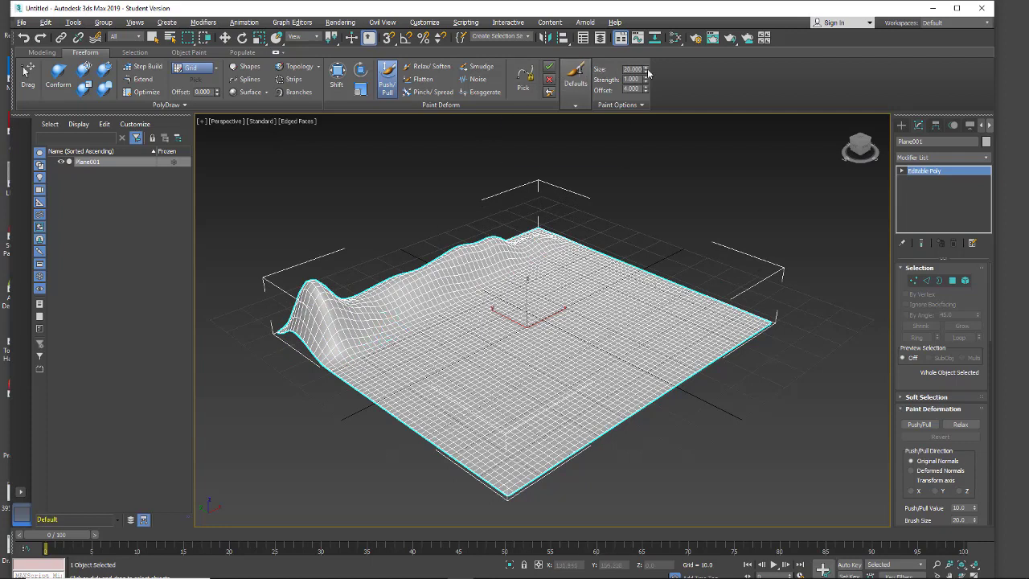
{"action": "left_click_drag", "start_coordinate": [482, 277], "coordinate": [634, 268], "text": "alt+shift"}
{"action": "left_click_drag", "start_coordinate": [631, 304], "coordinate": [595, 363], "text": "alt+shift"}
{"action": "left_click_drag", "start_coordinate": [631, 308], "coordinate": [630, 309], "text": "ctrl+shift"}
{"action": "mouse_move", "coordinate": [626, 302]}
{"action": "left_mouse_down", "text": "alt+shift"}
{"action": "mouse_move", "coordinate": [630, 295]}
{"action": "mouse_move", "coordinate": [626, 303]}
{"action": "left_mouse_up", "text": "alt+shift"}
{"action": "mouse_move", "coordinate": [628, 304]}
{"action": "left_mouse_down", "text": "alt+shift"}
{"action": "mouse_move", "coordinate": [634, 273]}
{"action": "mouse_move", "coordinate": [629, 298]}
{"action": "mouse_move", "coordinate": [632, 273]}
{"action": "mouse_move", "coordinate": [648, 293]}
{"action": "mouse_move", "coordinate": [629, 349]}
{"action": "mouse_move", "coordinate": [706, 206]}
{"action": "left_mouse_up", "text": "alt+shift"}
- Undo oversized bulges, shrink the brush to 15.0, and raise the second ridge higher
{"action": "mouse_move", "coordinate": [394, 375]}
{"action": "left_mouse_down"}
{"action": "mouse_move", "coordinate": [507, 306]}
{"action": "mouse_move", "coordinate": [563, 285]}
{"action": "mouse_move", "coordinate": [584, 315]}
{"action": "left_mouse_up"}
{"action": "key", "text": "ctrl+z"}
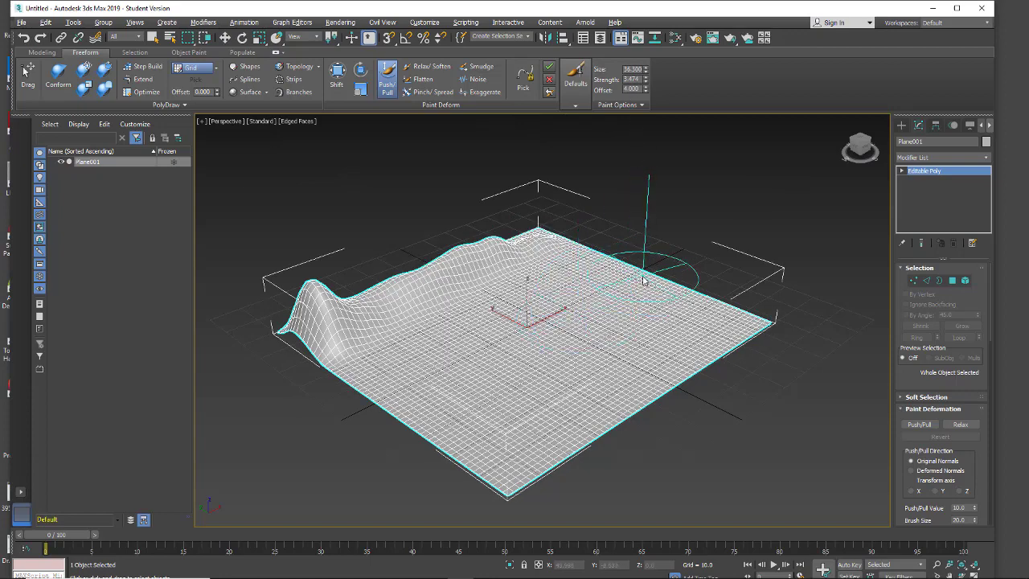
{"action": "left_click_drag", "start_coordinate": [632, 295], "coordinate": [623, 312], "text": "alt+shift"}
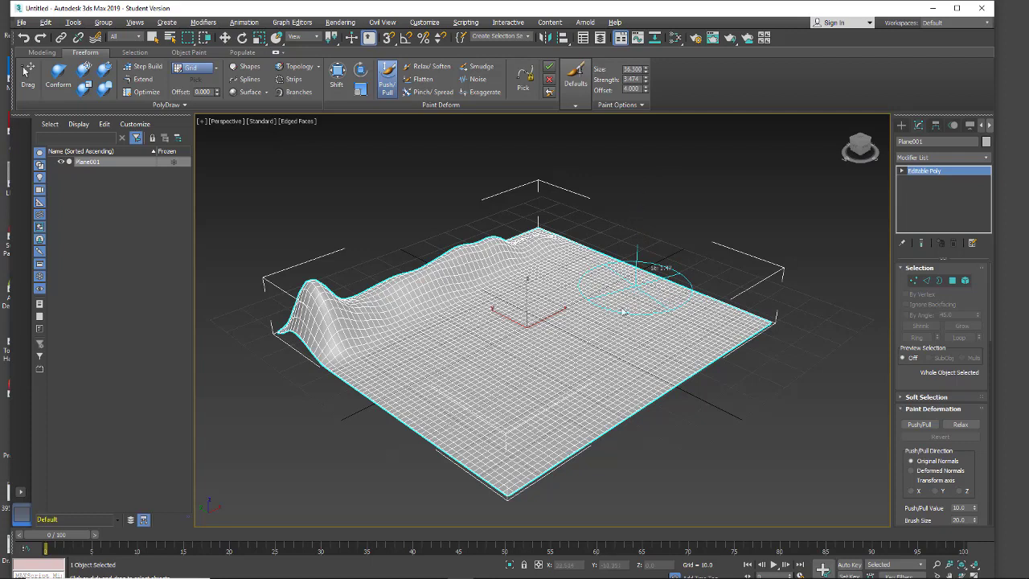
{"action": "mouse_move", "coordinate": [380, 384]}
{"action": "left_mouse_down"}
{"action": "mouse_move", "coordinate": [460, 344]}
{"action": "mouse_move", "coordinate": [462, 387]}
{"action": "mouse_move", "coordinate": [411, 413]}
{"action": "mouse_move", "coordinate": [409, 367]}
{"action": "mouse_move", "coordinate": [483, 338]}
{"action": "left_mouse_up"}
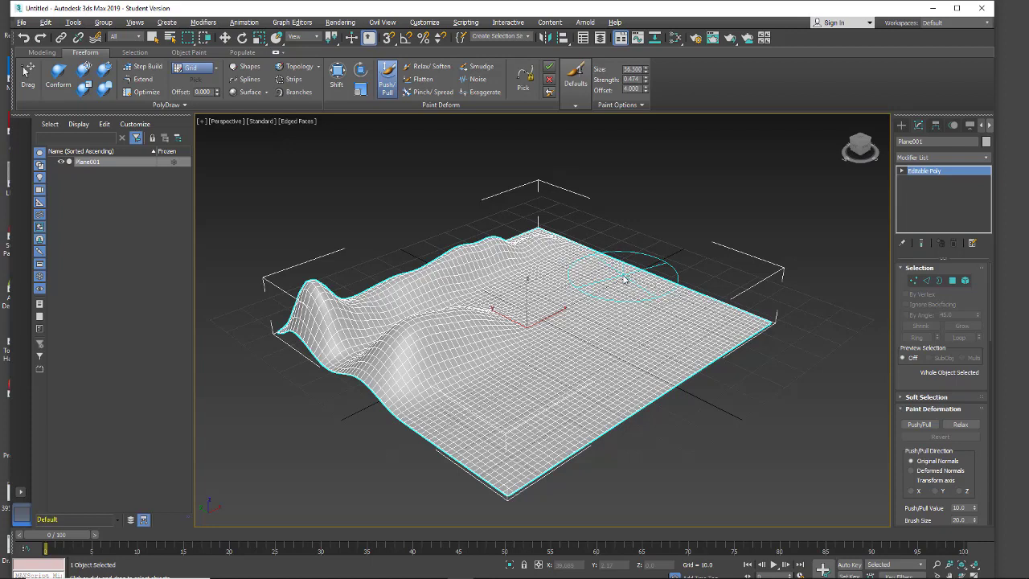
{"action": "mouse_move", "coordinate": [623, 278]}
{"action": "left_mouse_down", "text": "ctrl+shift"}
{"action": "mouse_move", "coordinate": [555, 387]}
{"action": "mouse_move", "coordinate": [522, 393]}
{"action": "left_mouse_up", "text": "ctrl+shift"}
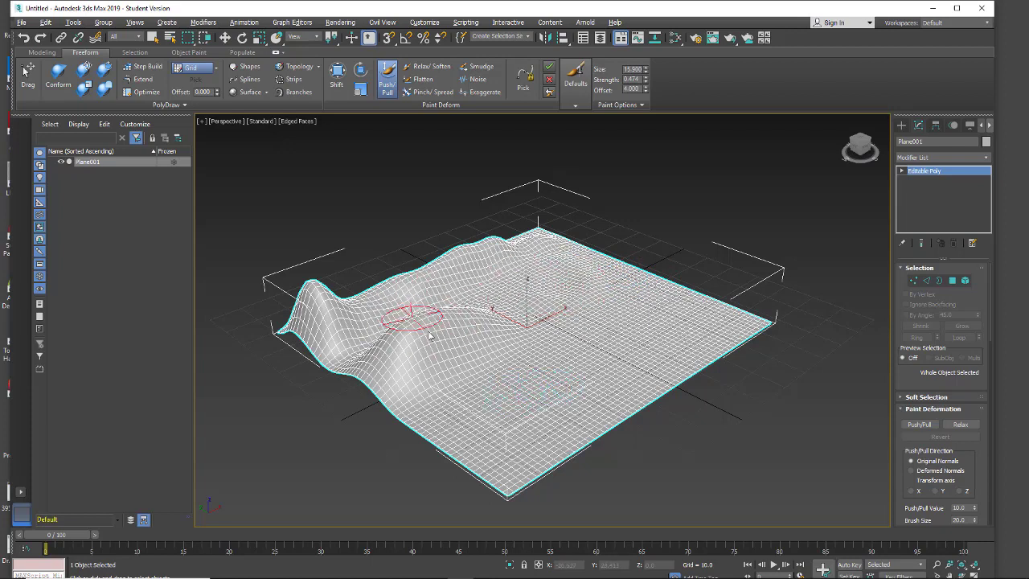
{"action": "mouse_move", "coordinate": [395, 342]}
{"action": "left_mouse_down"}
{"action": "mouse_move", "coordinate": [344, 344]}
{"action": "mouse_move", "coordinate": [406, 317]}
{"action": "left_mouse_up"}
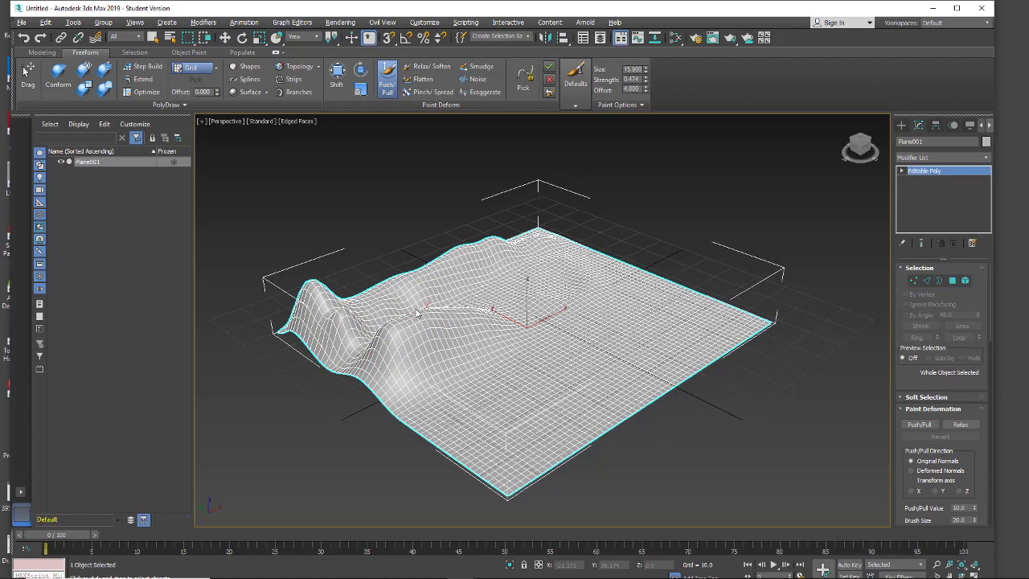
{"action": "mouse_move", "coordinate": [462, 426]}
{"action": "left_mouse_down"}
{"action": "mouse_move", "coordinate": [442, 408]}
{"action": "mouse_move", "coordinate": [466, 385]}
{"action": "mouse_move", "coordinate": [421, 399]}
{"action": "left_mouse_up"}
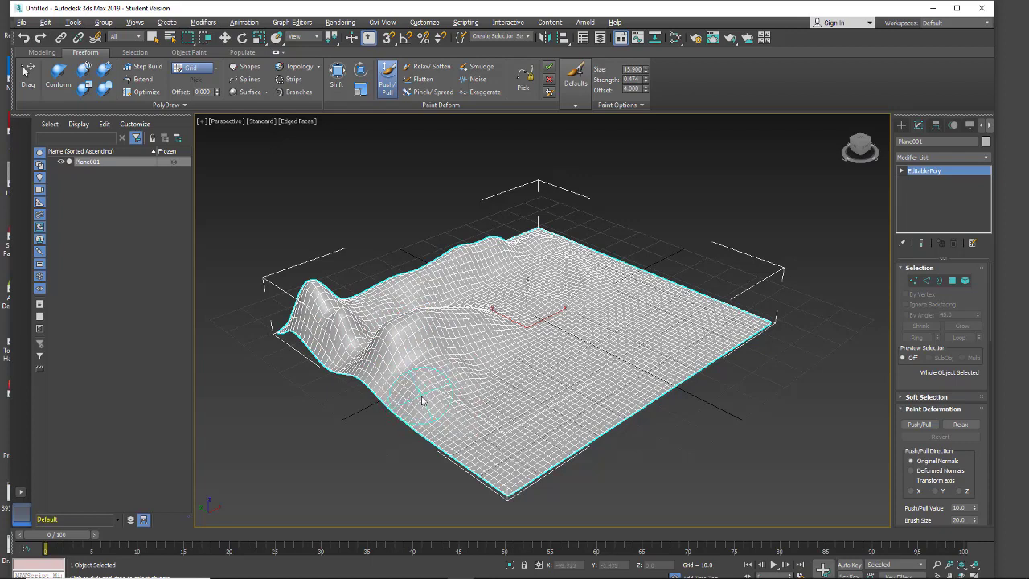
- Cancel prior sculpting, nudge strength up, and paint wavy Push/Pull ridges along the back-left edge
{"action": "left_click", "coordinate": [549, 83]}
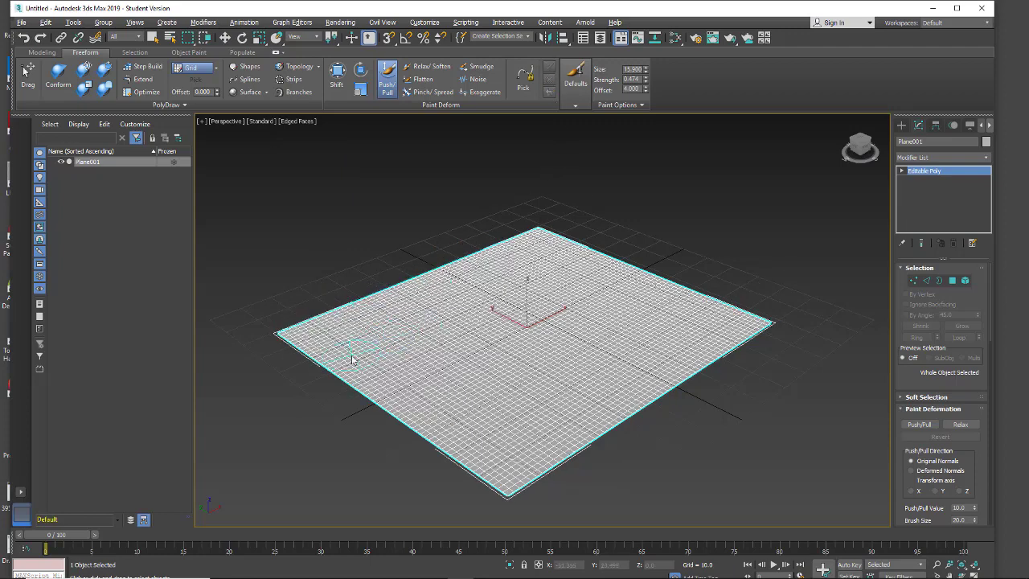
{"action": "left_click", "coordinate": [645, 78]}
{"action": "mouse_move", "coordinate": [329, 330]}
{"action": "left_mouse_down"}
{"action": "mouse_move", "coordinate": [390, 294]}
{"action": "mouse_move", "coordinate": [318, 341]}
{"action": "mouse_move", "coordinate": [345, 363]}
{"action": "mouse_move", "coordinate": [343, 385]}
{"action": "mouse_move", "coordinate": [359, 367]}
{"action": "mouse_move", "coordinate": [350, 393]}
{"action": "left_mouse_up"}
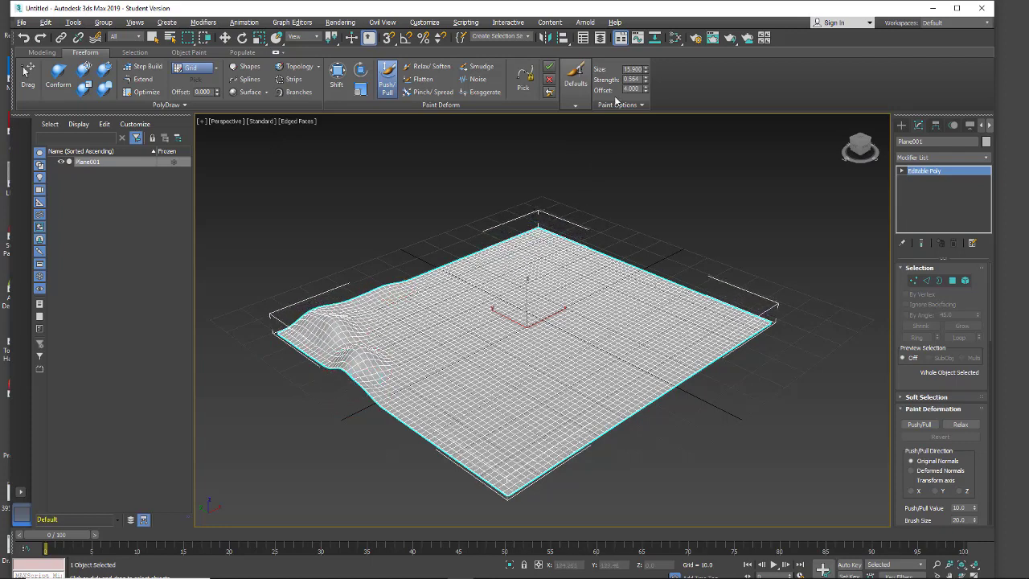
{"action": "mouse_move", "coordinate": [367, 327]}
{"action": "left_mouse_down"}
{"action": "mouse_move", "coordinate": [354, 289]}
{"action": "mouse_move", "coordinate": [482, 265]}
{"action": "mouse_move", "coordinate": [376, 293]}
{"action": "left_mouse_up"}
{"action": "mouse_move", "coordinate": [346, 375]}
{"action": "left_mouse_down"}
{"action": "mouse_move", "coordinate": [395, 337]}
{"action": "mouse_move", "coordinate": [386, 332]}
{"action": "mouse_move", "coordinate": [441, 319]}
{"action": "mouse_move", "coordinate": [309, 301]}
{"action": "mouse_move", "coordinate": [289, 316]}
{"action": "mouse_move", "coordinate": [329, 332]}
{"action": "mouse_move", "coordinate": [391, 397]}
{"action": "left_mouse_up"}
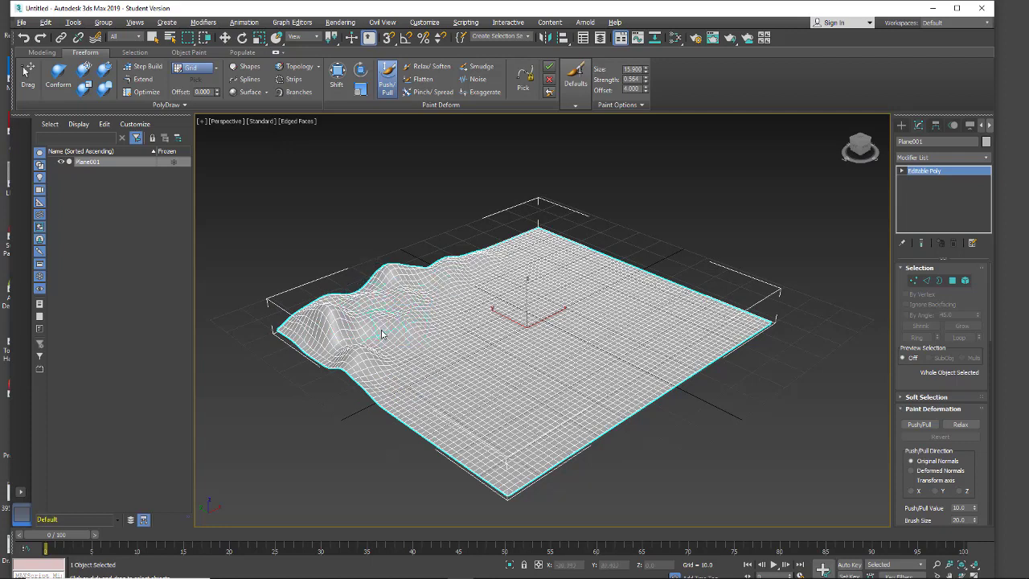
- Commit the shape, then paint the left-edge ridges taller and reshape the ridge bump
{"action": "left_click", "coordinate": [547, 70]}
{"action": "mouse_move", "coordinate": [358, 347]}
{"action": "left_mouse_down"}
{"action": "mouse_move", "coordinate": [290, 339]}
{"action": "mouse_move", "coordinate": [344, 329]}
{"action": "mouse_move", "coordinate": [361, 312]}
{"action": "mouse_move", "coordinate": [358, 298]}
{"action": "mouse_move", "coordinate": [457, 255]}
{"action": "mouse_move", "coordinate": [445, 277]}
{"action": "mouse_move", "coordinate": [434, 269]}
{"action": "mouse_move", "coordinate": [421, 278]}
{"action": "mouse_move", "coordinate": [378, 339]}
{"action": "mouse_move", "coordinate": [393, 272]}
{"action": "mouse_move", "coordinate": [385, 274]}
{"action": "mouse_move", "coordinate": [422, 261]}
{"action": "left_mouse_up"}
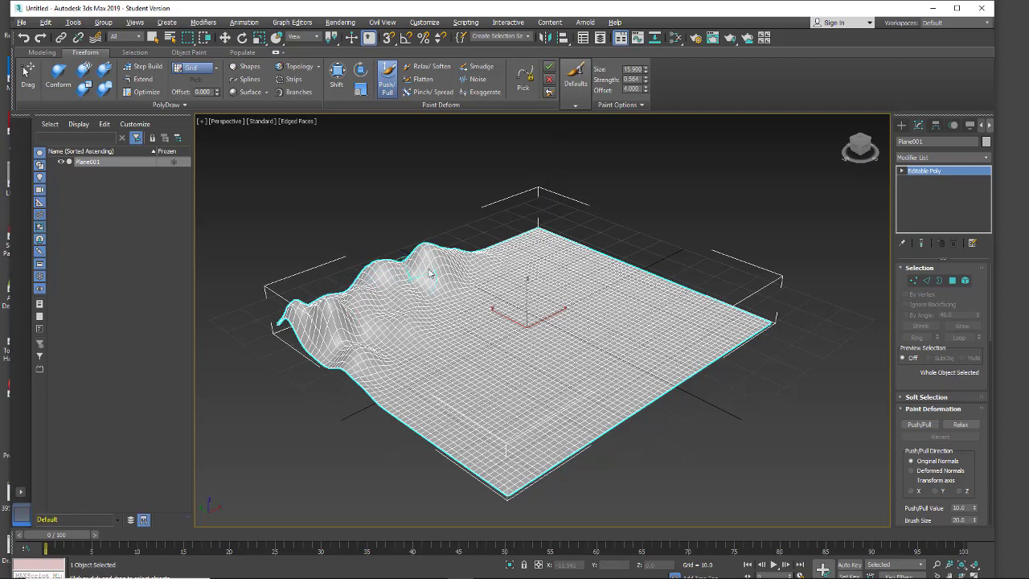
{"action": "left_click", "coordinate": [550, 94]}
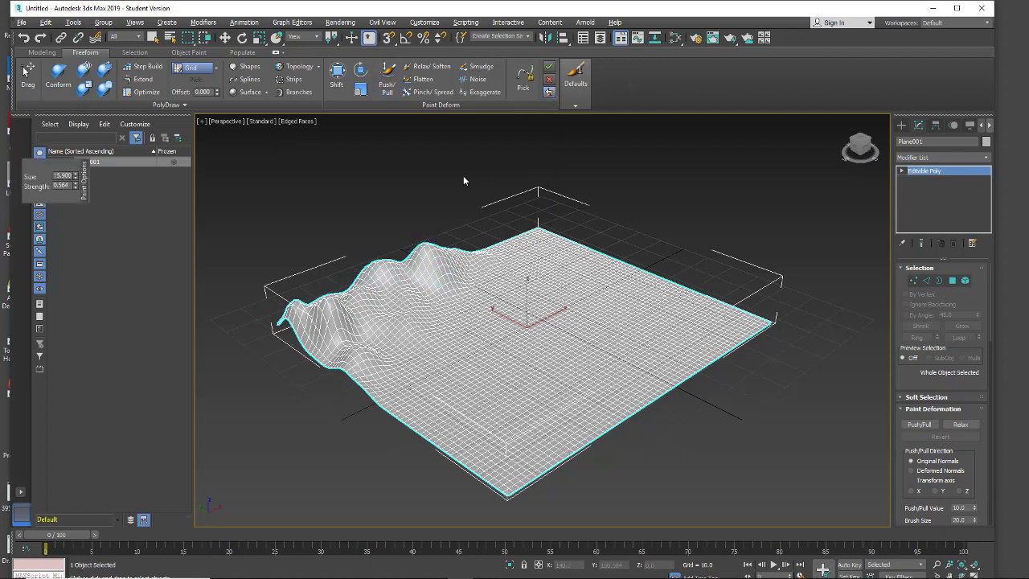
{"action": "mouse_move", "coordinate": [424, 254]}
{"action": "left_mouse_down"}
{"action": "mouse_move", "coordinate": [455, 275]}
{"action": "mouse_move", "coordinate": [448, 282]}
{"action": "mouse_move", "coordinate": [430, 263]}
{"action": "mouse_move", "coordinate": [409, 271]}
{"action": "mouse_move", "coordinate": [413, 262]}
{"action": "mouse_move", "coordinate": [430, 285]}
{"action": "mouse_move", "coordinate": [466, 246]}
{"action": "mouse_move", "coordinate": [430, 280]}
{"action": "mouse_move", "coordinate": [404, 284]}
{"action": "mouse_move", "coordinate": [400, 272]}
{"action": "mouse_move", "coordinate": [475, 258]}
{"action": "mouse_move", "coordinate": [481, 272]}
{"action": "mouse_move", "coordinate": [457, 287]}
{"action": "mouse_move", "coordinate": [335, 294]}
{"action": "mouse_move", "coordinate": [347, 281]}
{"action": "mouse_move", "coordinate": [422, 272]}
{"action": "mouse_move", "coordinate": [427, 297]}
{"action": "mouse_move", "coordinate": [338, 339]}
{"action": "mouse_move", "coordinate": [350, 365]}
{"action": "mouse_move", "coordinate": [312, 346]}
{"action": "mouse_move", "coordinate": [394, 361]}
{"action": "mouse_move", "coordinate": [361, 369]}
{"action": "mouse_move", "coordinate": [348, 357]}
{"action": "mouse_move", "coordinate": [393, 369]}
{"action": "mouse_move", "coordinate": [379, 377]}
{"action": "mouse_move", "coordinate": [358, 358]}
{"action": "mouse_move", "coordinate": [386, 352]}
{"action": "mouse_move", "coordinate": [381, 373]}
{"action": "mouse_move", "coordinate": [341, 347]}
{"action": "mouse_move", "coordinate": [386, 370]}
{"action": "mouse_move", "coordinate": [334, 369]}
{"action": "mouse_move", "coordinate": [398, 364]}
{"action": "mouse_move", "coordinate": [328, 347]}
{"action": "mouse_move", "coordinate": [309, 322]}
{"action": "mouse_move", "coordinate": [356, 320]}
{"action": "mouse_move", "coordinate": [349, 341]}
{"action": "mouse_move", "coordinate": [373, 363]}
{"action": "mouse_move", "coordinate": [359, 356]}
{"action": "mouse_move", "coordinate": [360, 291]}
{"action": "mouse_move", "coordinate": [395, 270]}
{"action": "mouse_move", "coordinate": [417, 280]}
{"action": "mouse_move", "coordinate": [430, 341]}
{"action": "mouse_move", "coordinate": [368, 344]}
{"action": "mouse_move", "coordinate": [385, 362]}
{"action": "mouse_move", "coordinate": [367, 344]}
{"action": "mouse_move", "coordinate": [267, 343]}
{"action": "left_mouse_up"}
- Check the brush Defaults options, commit the terrain, and paint one more stroke
{"action": "left_click", "coordinate": [562, 94]}
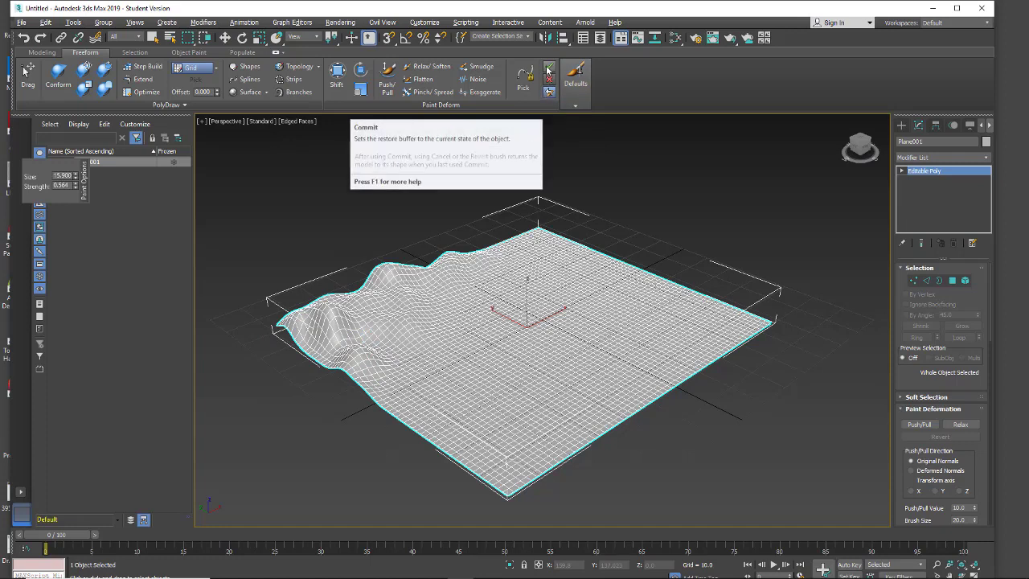
{"action": "left_click", "coordinate": [546, 71]}
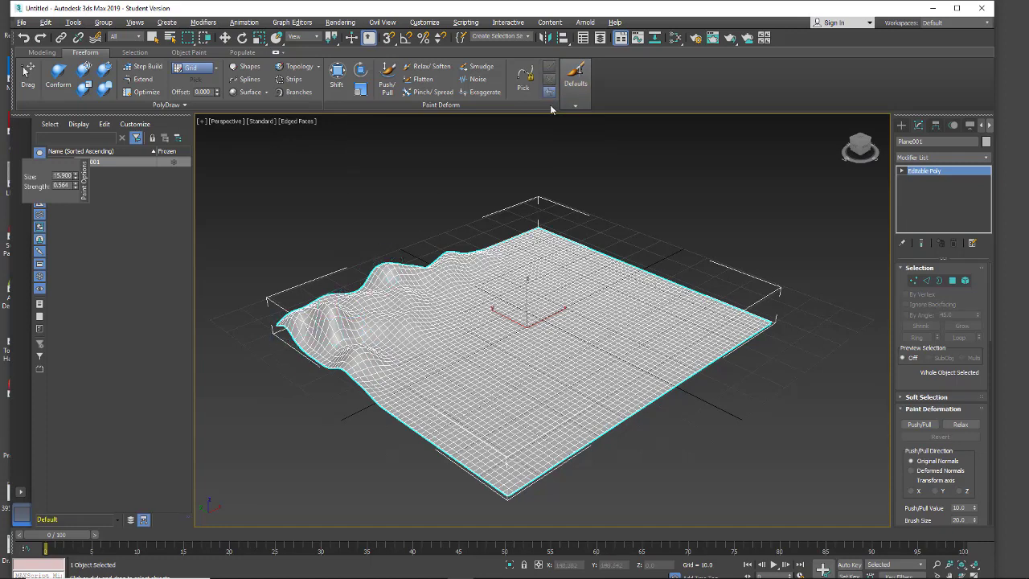
{"action": "mouse_move", "coordinate": [456, 368]}
{"action": "left_mouse_down"}
{"action": "mouse_move", "coordinate": [508, 401]}
{"action": "mouse_move", "coordinate": [461, 369]}
{"action": "left_mouse_up"}
- Raise a tall Push/Pull spike on the flat front area and commit it
{"action": "mouse_move", "coordinate": [573, 86]}
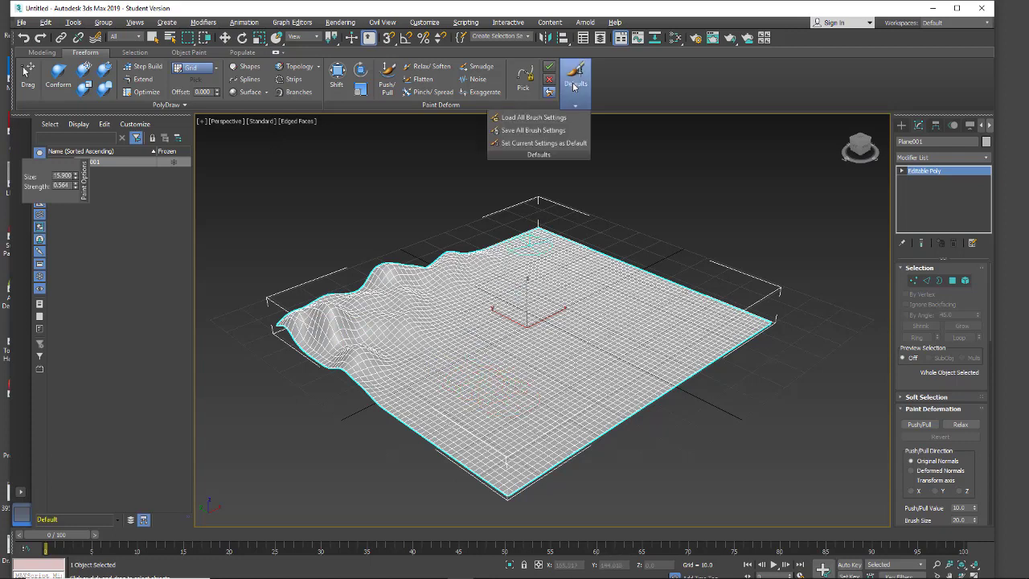
{"action": "left_click", "coordinate": [393, 92]}
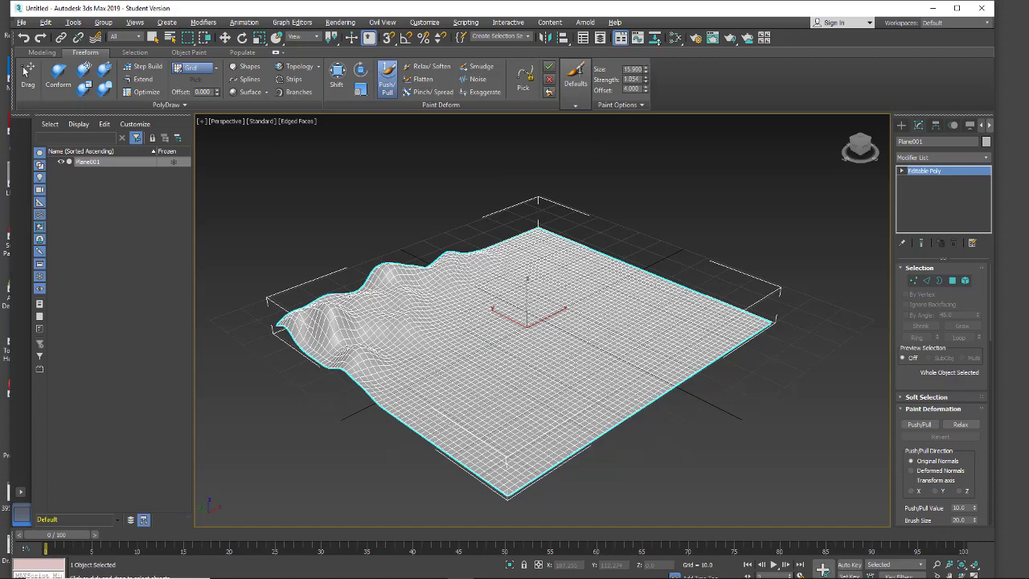
{"action": "left_click_drag", "start_coordinate": [498, 410], "coordinate": [494, 402]}
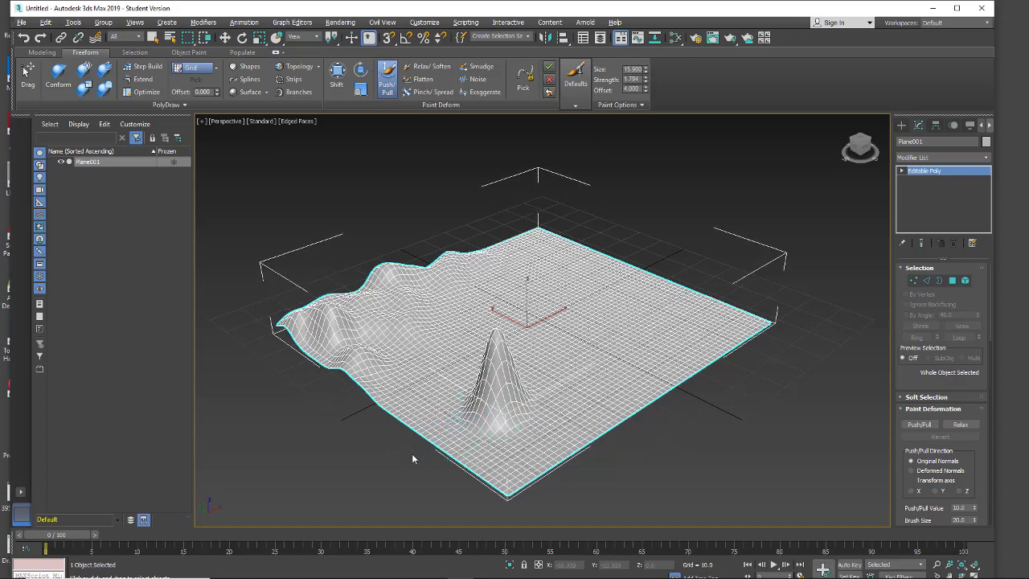
{"action": "left_click", "coordinate": [548, 71]}
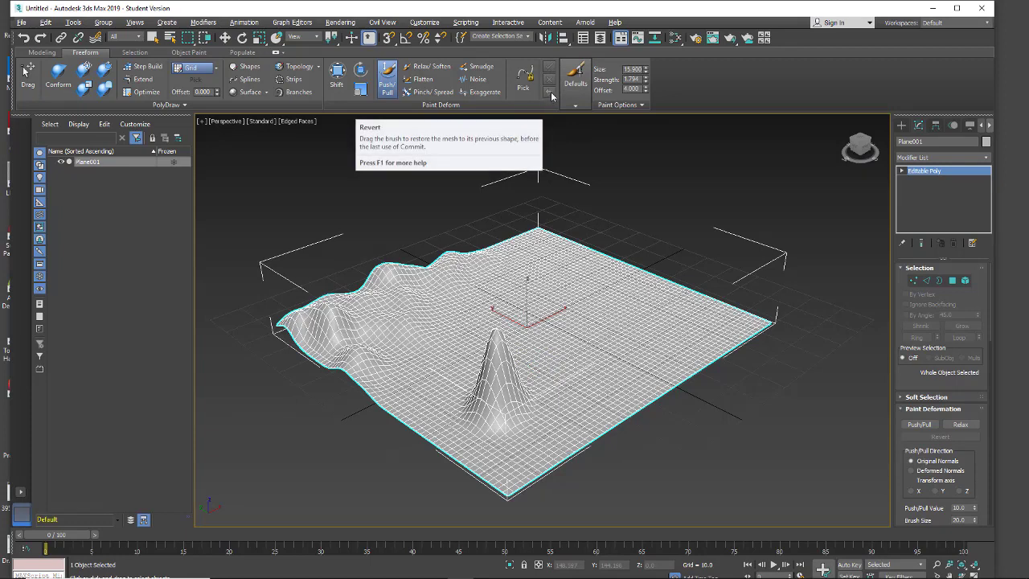
- Paint a trial bump beside the peak, then switch to Revert to restore the mesh
{"action": "left_click", "coordinate": [575, 80]}
{"action": "mouse_move", "coordinate": [488, 430]}
{"action": "left_mouse_down"}
{"action": "mouse_move", "coordinate": [438, 414]}
{"action": "mouse_move", "coordinate": [458, 420]}
{"action": "left_mouse_up"}
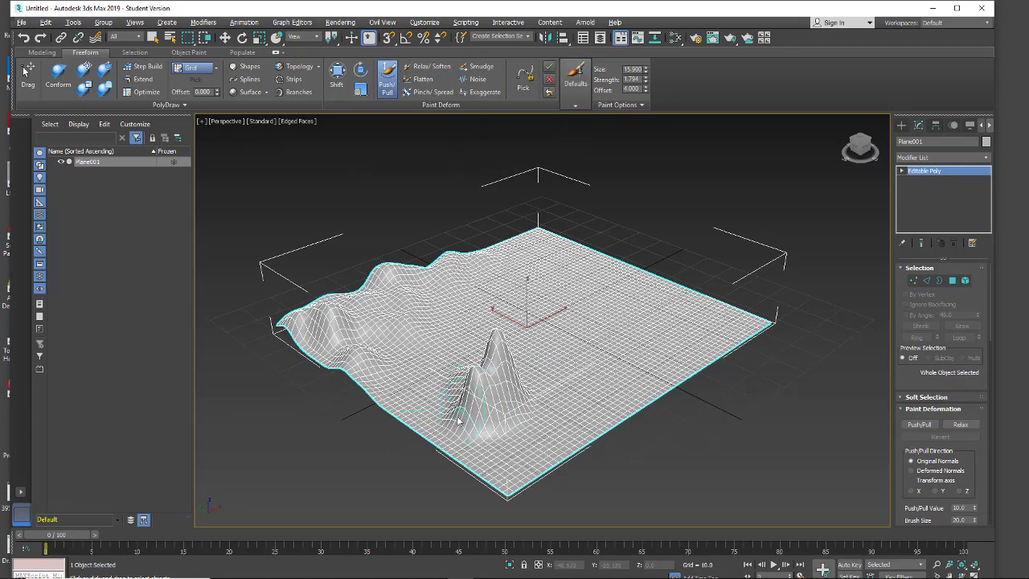
{"action": "left_click", "coordinate": [548, 94]}
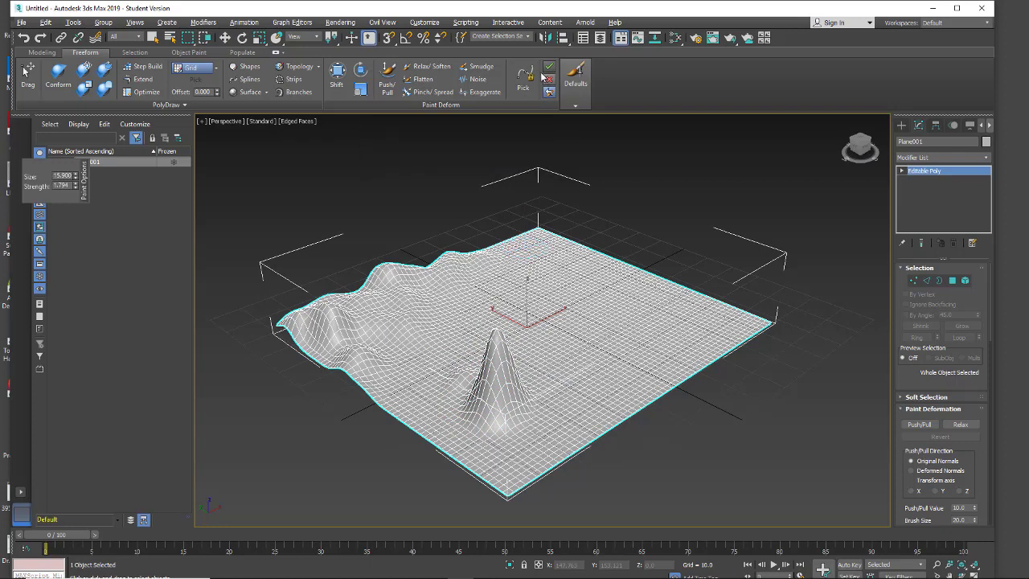
- Cancel uncommitted paint, Relax/Soften the left hills, and Smudge the mesh beside the peak leftward
{"action": "left_click", "coordinate": [551, 80]}
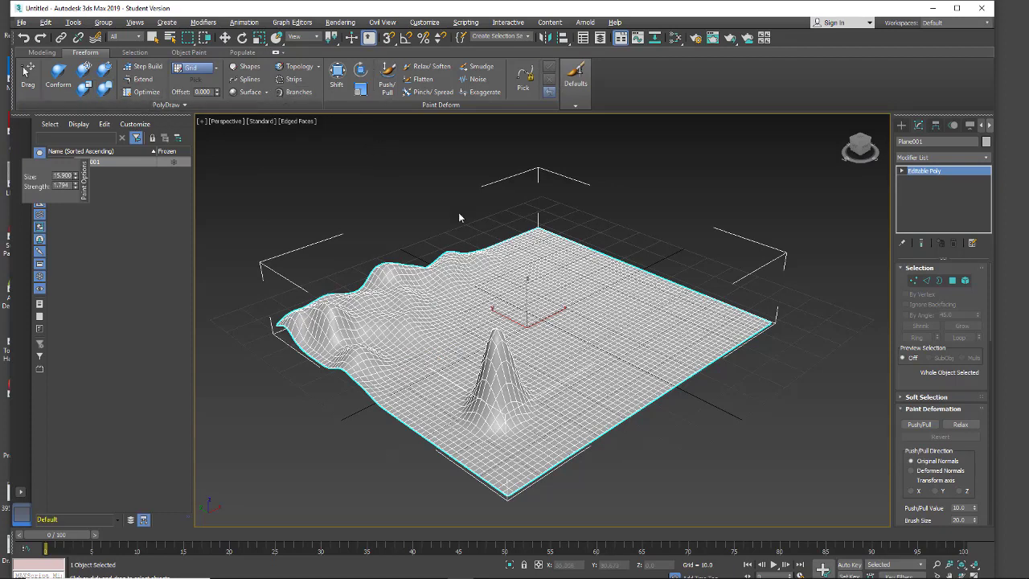
{"action": "left_click", "coordinate": [415, 71]}
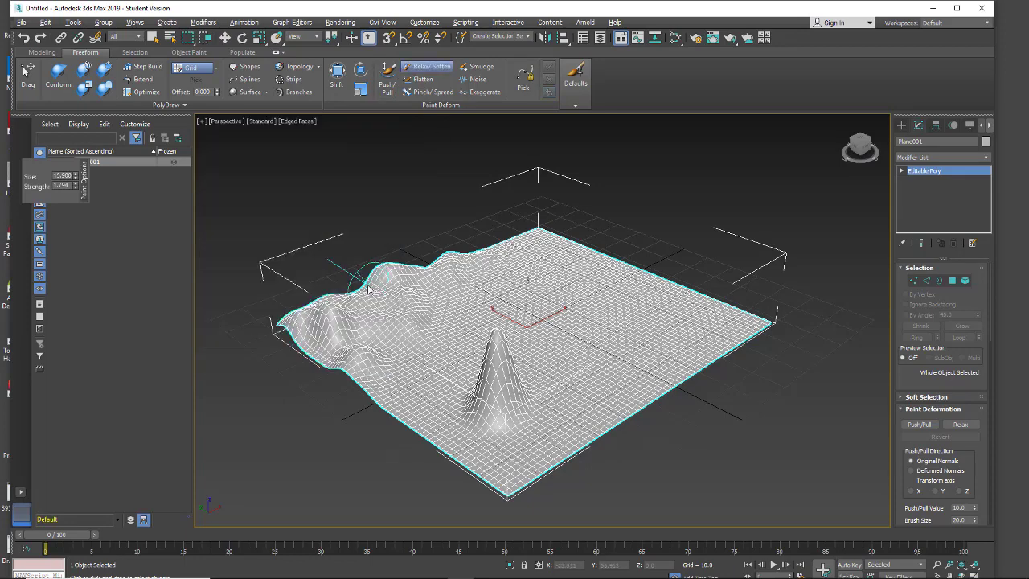
{"action": "mouse_move", "coordinate": [384, 294]}
{"action": "left_mouse_down"}
{"action": "mouse_move", "coordinate": [404, 275]}
{"action": "mouse_move", "coordinate": [473, 269]}
{"action": "mouse_move", "coordinate": [406, 294]}
{"action": "mouse_move", "coordinate": [384, 343]}
{"action": "mouse_move", "coordinate": [365, 315]}
{"action": "mouse_move", "coordinate": [340, 340]}
{"action": "mouse_move", "coordinate": [327, 331]}
{"action": "mouse_move", "coordinate": [377, 367]}
{"action": "mouse_move", "coordinate": [370, 373]}
{"action": "mouse_move", "coordinate": [347, 343]}
{"action": "mouse_move", "coordinate": [373, 338]}
{"action": "mouse_move", "coordinate": [358, 321]}
{"action": "mouse_move", "coordinate": [323, 322]}
{"action": "mouse_move", "coordinate": [397, 287]}
{"action": "mouse_move", "coordinate": [429, 287]}
{"action": "mouse_move", "coordinate": [489, 289]}
{"action": "mouse_move", "coordinate": [473, 368]}
{"action": "mouse_move", "coordinate": [532, 384]}
{"action": "mouse_move", "coordinate": [538, 371]}
{"action": "mouse_move", "coordinate": [504, 365]}
{"action": "left_mouse_up"}
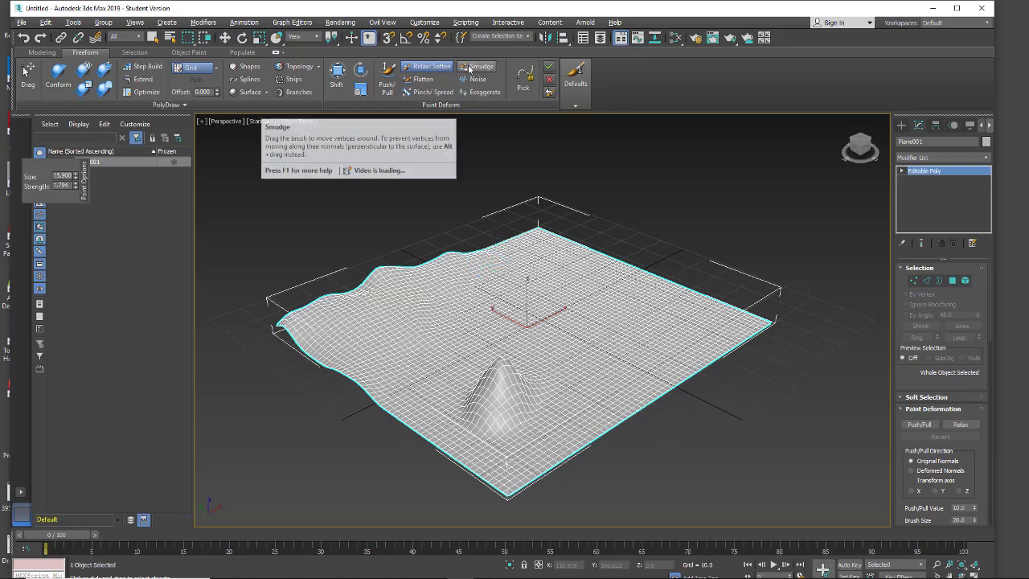
{"action": "left_click", "coordinate": [479, 66]}
{"action": "mouse_move", "coordinate": [483, 406]}
{"action": "left_mouse_down"}
{"action": "mouse_move", "coordinate": [431, 402]}
{"action": "mouse_move", "coordinate": [497, 412]}
{"action": "mouse_move", "coordinate": [474, 415]}
{"action": "mouse_move", "coordinate": [441, 393]}
{"action": "mouse_move", "coordinate": [452, 389]}
{"action": "mouse_move", "coordinate": [422, 366]}
{"action": "mouse_move", "coordinate": [392, 380]}
{"action": "mouse_move", "coordinate": [387, 336]}
{"action": "left_mouse_up"}
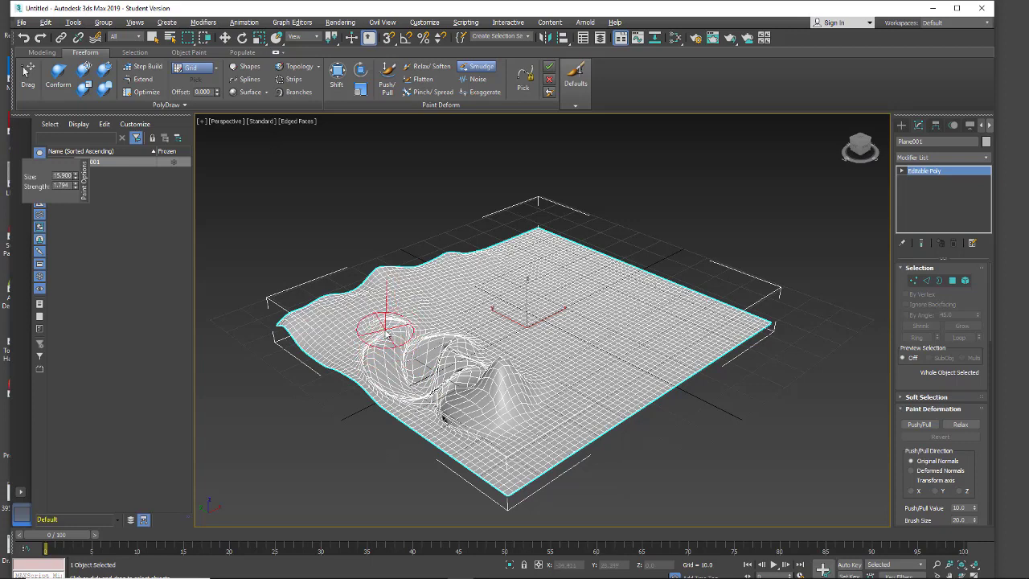
- Pinch and spread the swirled area with Pinch/Spread, forming sharp folds
{"action": "left_click", "coordinate": [427, 92]}
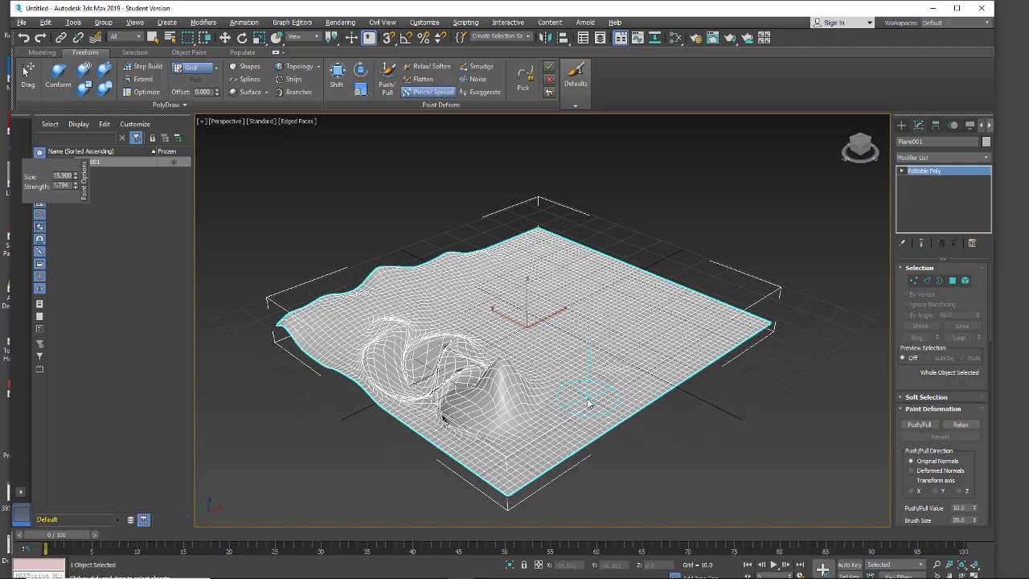
{"action": "scroll", "coordinate": [551, 436], "scroll_direction": "up", "scroll_amount": 5}
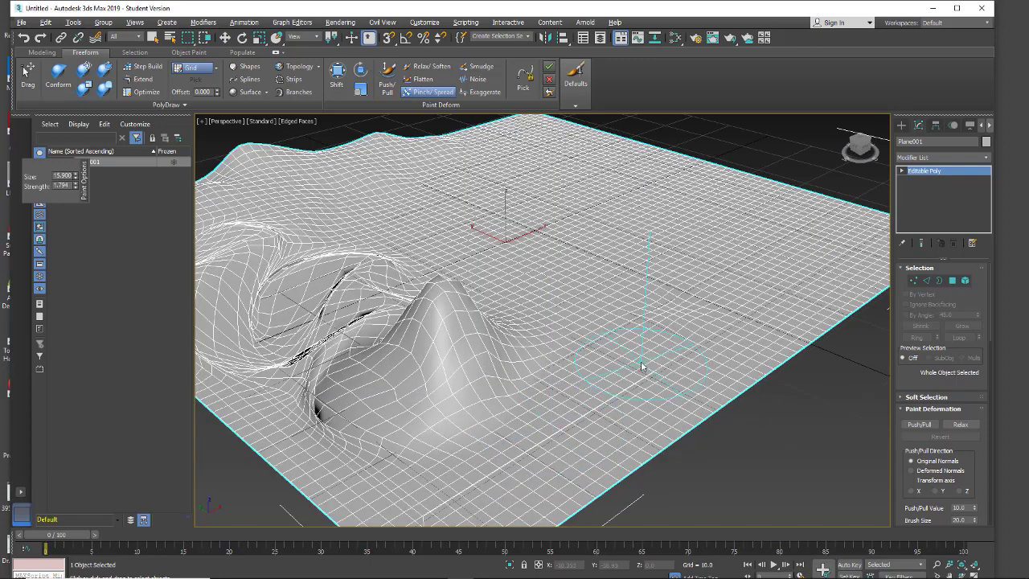
{"action": "left_click_drag", "start_coordinate": [642, 367], "coordinate": [651, 376]}
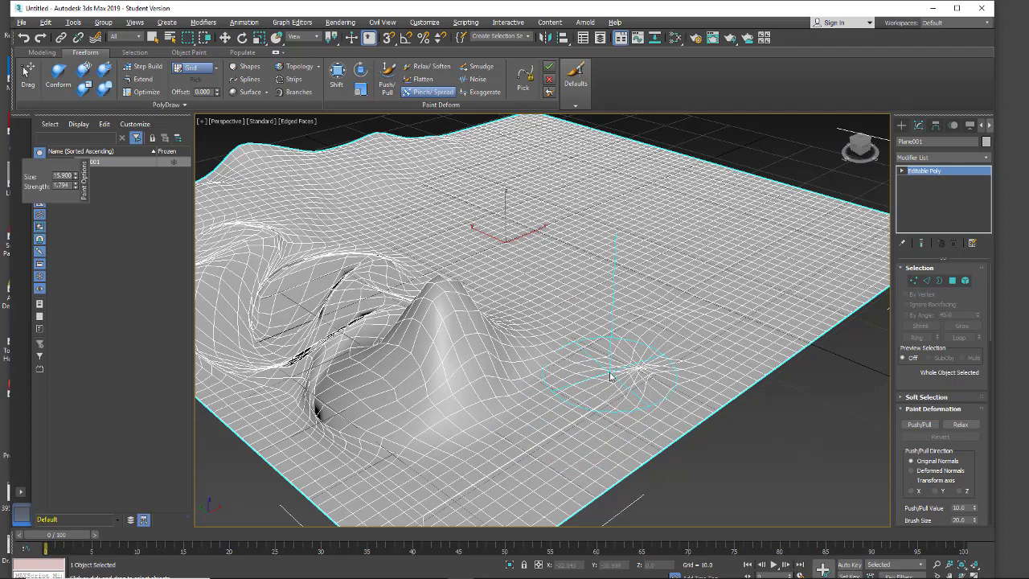
{"action": "left_click_drag", "start_coordinate": [625, 373], "coordinate": [632, 392]}
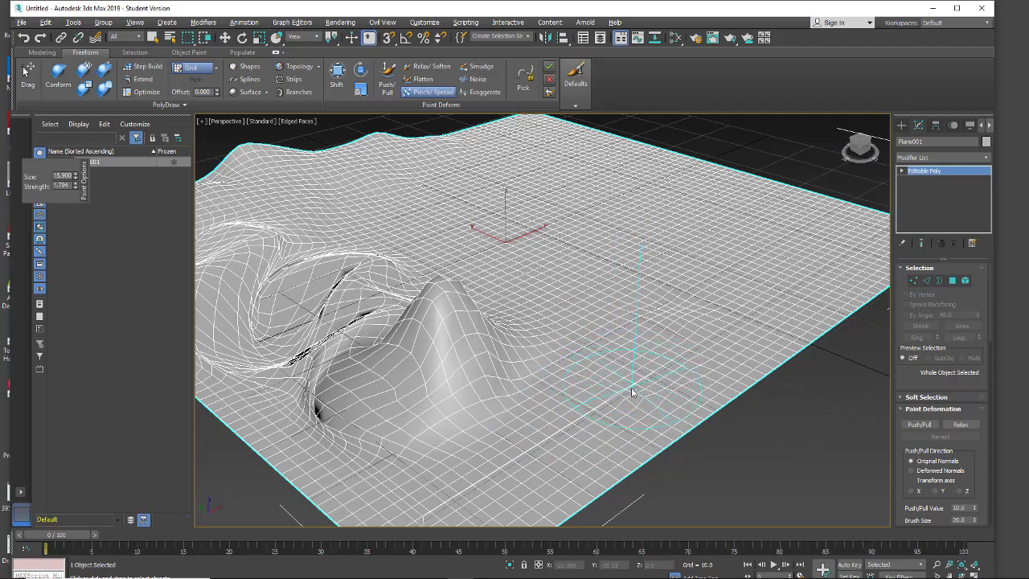
{"action": "mouse_move", "coordinate": [633, 347]}
{"action": "left_mouse_down"}
{"action": "mouse_move", "coordinate": [620, 367]}
{"action": "mouse_move", "coordinate": [579, 372]}
{"action": "left_mouse_up"}
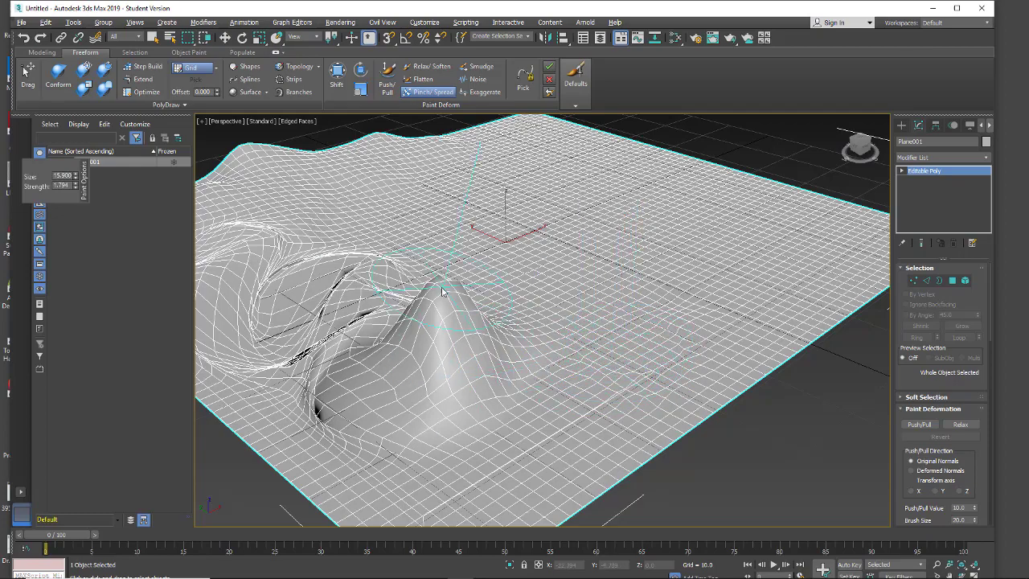
{"action": "middle_click_drag", "start_coordinate": [384, 370], "coordinate": [424, 420], "text": "alt"}
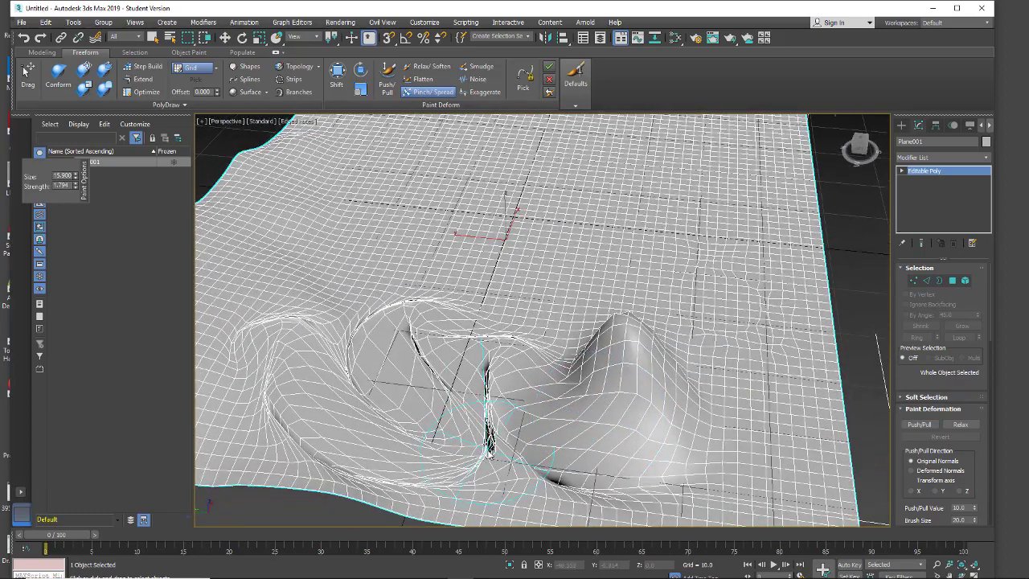
{"action": "left_click_drag", "start_coordinate": [487, 456], "coordinate": [424, 410]}
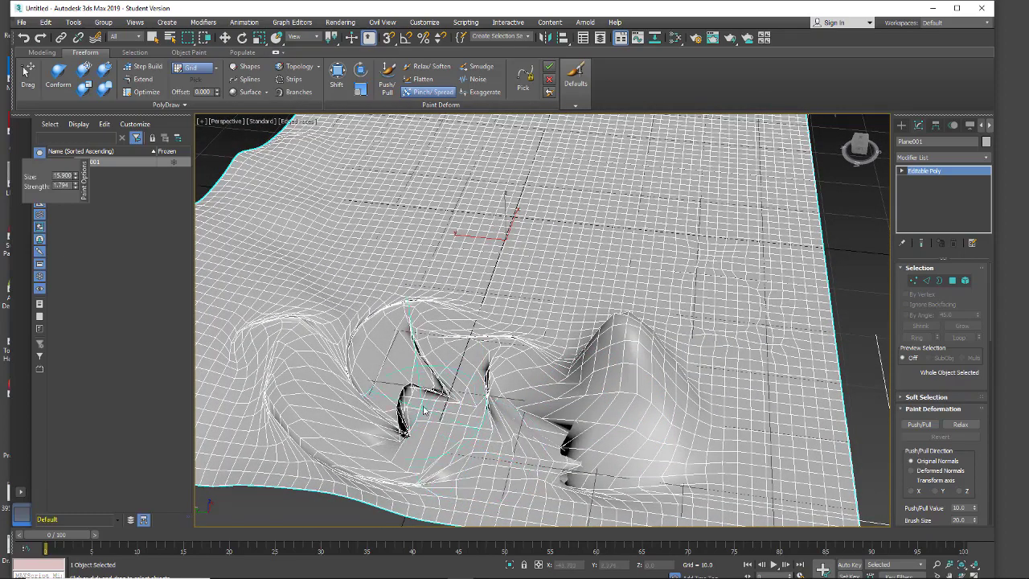
- Undo the sharp folds, set brush size to 11.930, repaint softer strokes, and dock Paint Options
{"action": "left_click", "coordinate": [573, 105]}
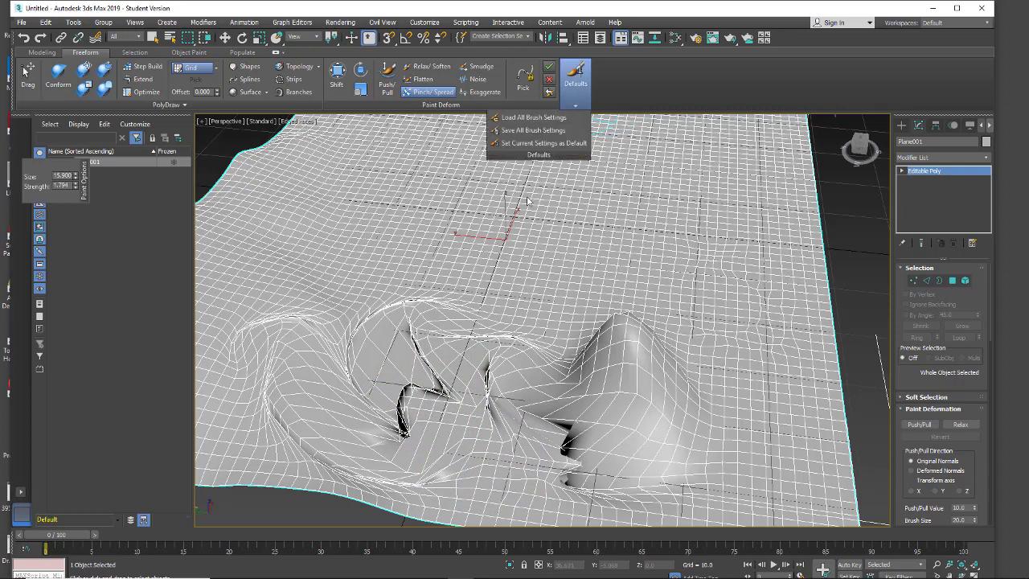
{"action": "mouse_move", "coordinate": [46, 167]}
{"action": "left_mouse_down"}
{"action": "mouse_move", "coordinate": [481, 156]}
{"action": "mouse_move", "coordinate": [575, 168]}
{"action": "left_mouse_up"}
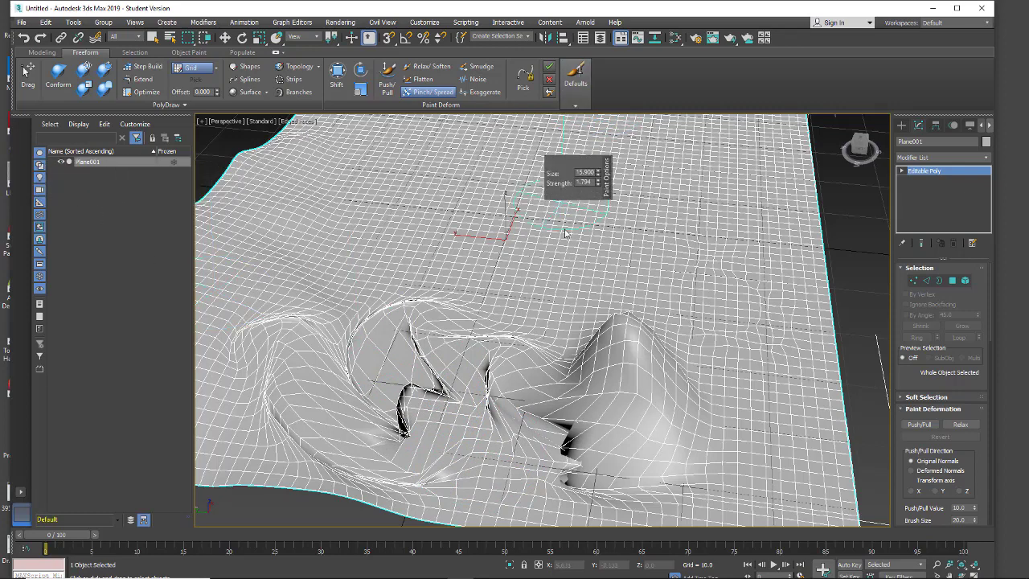
{"action": "key", "text": "ctrl+z"}
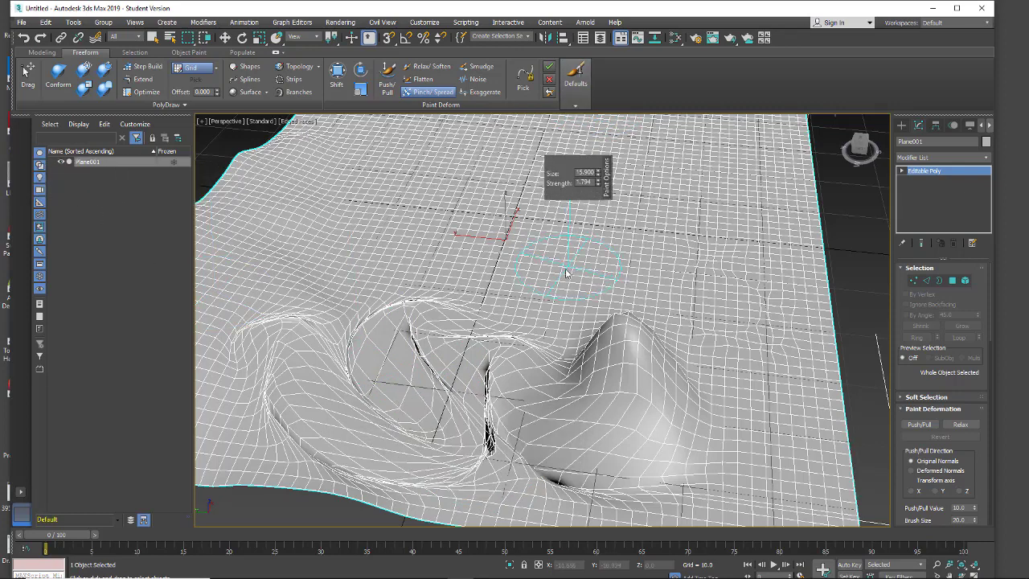
{"action": "left_click", "coordinate": [599, 189]}
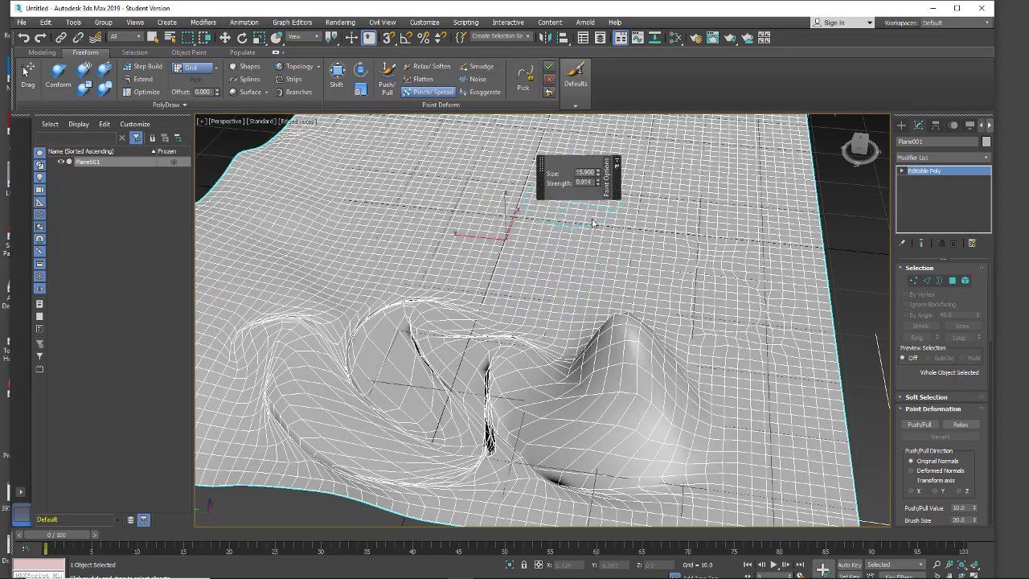
{"action": "left_click", "coordinate": [599, 180]}
{"action": "mouse_move", "coordinate": [482, 406]}
{"action": "left_mouse_down", "text": "ctrl+shift"}
{"action": "mouse_move", "coordinate": [462, 474]}
{"action": "mouse_move", "coordinate": [453, 447]}
{"action": "left_mouse_up", "text": "ctrl+shift"}
{"action": "mouse_move", "coordinate": [448, 410]}
{"action": "left_mouse_down"}
{"action": "mouse_move", "coordinate": [416, 342]}
{"action": "mouse_move", "coordinate": [400, 353]}
{"action": "mouse_move", "coordinate": [442, 366]}
{"action": "left_mouse_up"}
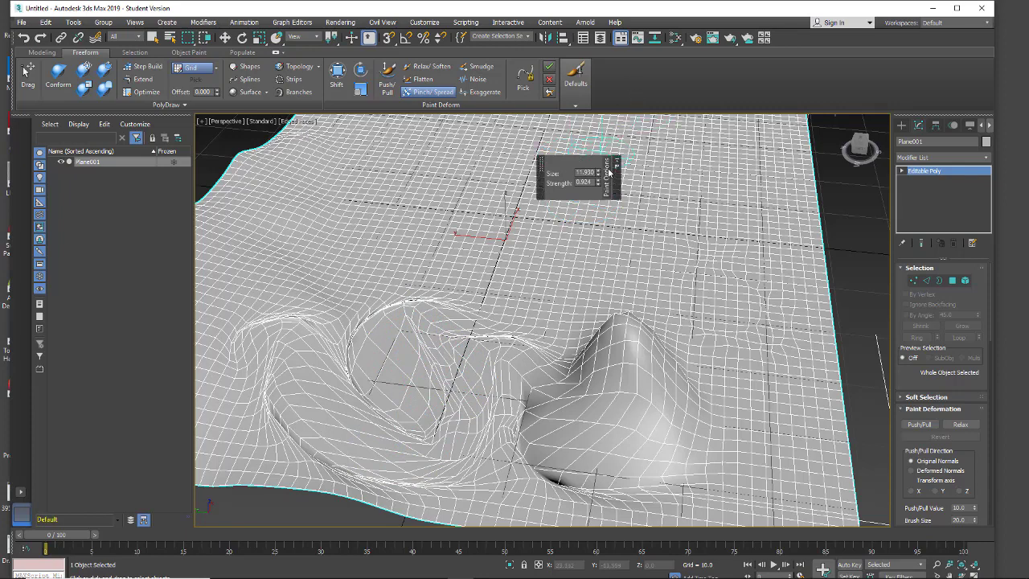
{"action": "left_click_drag", "start_coordinate": [609, 170], "coordinate": [635, 90]}
- Stroke Noise bumps across the terrain, then use Flatten to level the back ridges and front bulge
{"action": "left_click", "coordinate": [575, 105]}
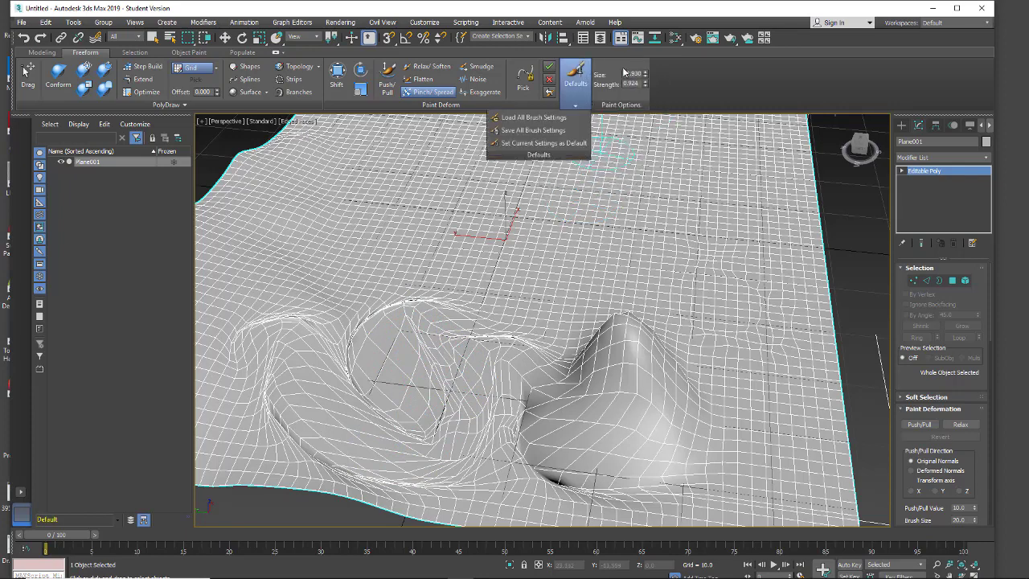
{"action": "left_click", "coordinate": [473, 78]}
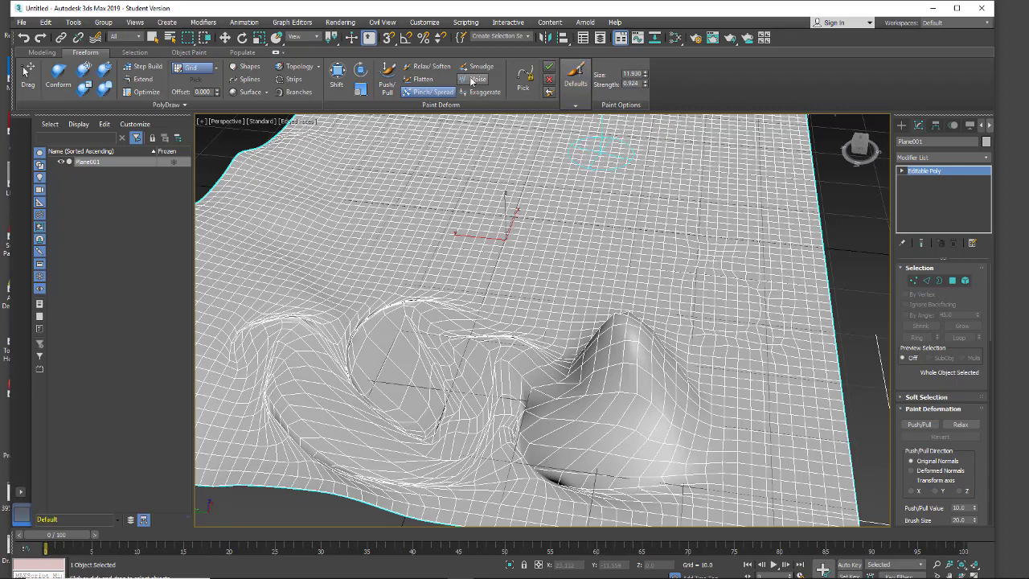
{"action": "mouse_move", "coordinate": [408, 241]}
{"action": "left_mouse_down"}
{"action": "mouse_move", "coordinate": [511, 237]}
{"action": "mouse_move", "coordinate": [554, 216]}
{"action": "mouse_move", "coordinate": [618, 218]}
{"action": "mouse_move", "coordinate": [622, 248]}
{"action": "mouse_move", "coordinate": [627, 201]}
{"action": "mouse_move", "coordinate": [575, 187]}
{"action": "mouse_move", "coordinate": [504, 195]}
{"action": "mouse_move", "coordinate": [488, 167]}
{"action": "mouse_move", "coordinate": [574, 162]}
{"action": "mouse_move", "coordinate": [536, 145]}
{"action": "mouse_move", "coordinate": [447, 190]}
{"action": "mouse_move", "coordinate": [394, 202]}
{"action": "mouse_move", "coordinate": [458, 205]}
{"action": "mouse_move", "coordinate": [456, 196]}
{"action": "mouse_move", "coordinate": [435, 242]}
{"action": "mouse_move", "coordinate": [339, 215]}
{"action": "mouse_move", "coordinate": [378, 225]}
{"action": "left_mouse_up"}
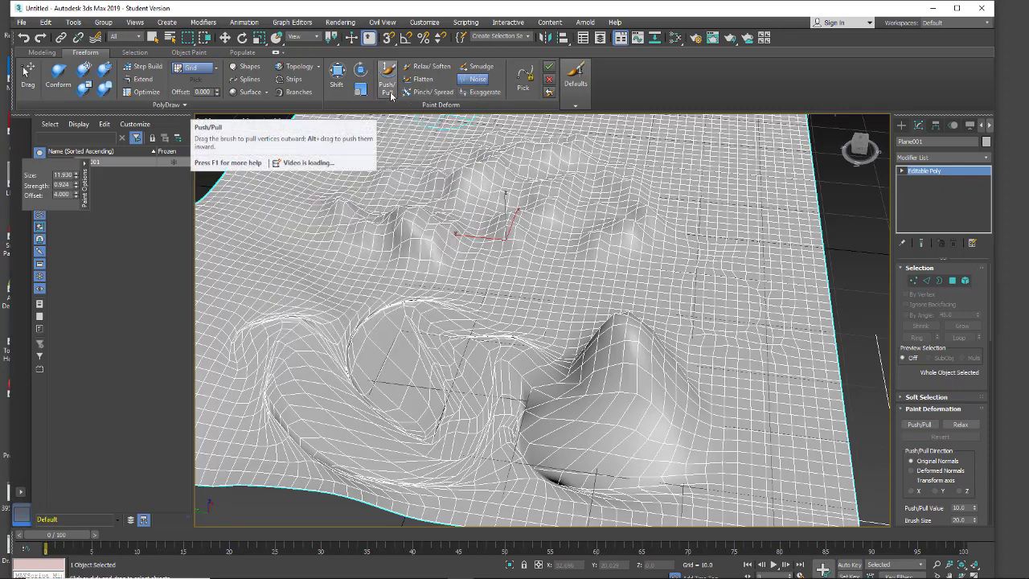
{"action": "left_click", "coordinate": [422, 79]}
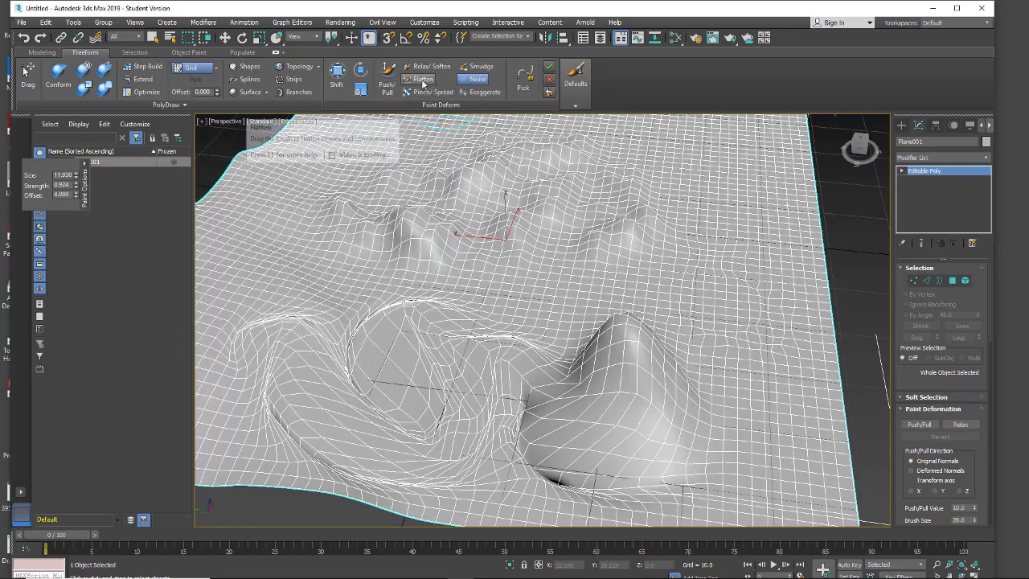
{"action": "mouse_move", "coordinate": [423, 209]}
{"action": "left_mouse_down"}
{"action": "mouse_move", "coordinate": [464, 228]}
{"action": "mouse_move", "coordinate": [271, 216]}
{"action": "mouse_move", "coordinate": [460, 193]}
{"action": "mouse_move", "coordinate": [659, 194]}
{"action": "mouse_move", "coordinate": [604, 167]}
{"action": "mouse_move", "coordinate": [434, 163]}
{"action": "mouse_move", "coordinate": [498, 143]}
{"action": "mouse_move", "coordinate": [581, 145]}
{"action": "mouse_move", "coordinate": [673, 242]}
{"action": "mouse_move", "coordinate": [557, 296]}
{"action": "mouse_move", "coordinate": [572, 418]}
{"action": "mouse_move", "coordinate": [617, 463]}
{"action": "mouse_move", "coordinate": [513, 455]}
{"action": "mouse_move", "coordinate": [492, 372]}
{"action": "mouse_move", "coordinate": [503, 423]}
{"action": "mouse_move", "coordinate": [484, 472]}
{"action": "mouse_move", "coordinate": [368, 421]}
{"action": "mouse_move", "coordinate": [322, 298]}
{"action": "left_mouse_up"}
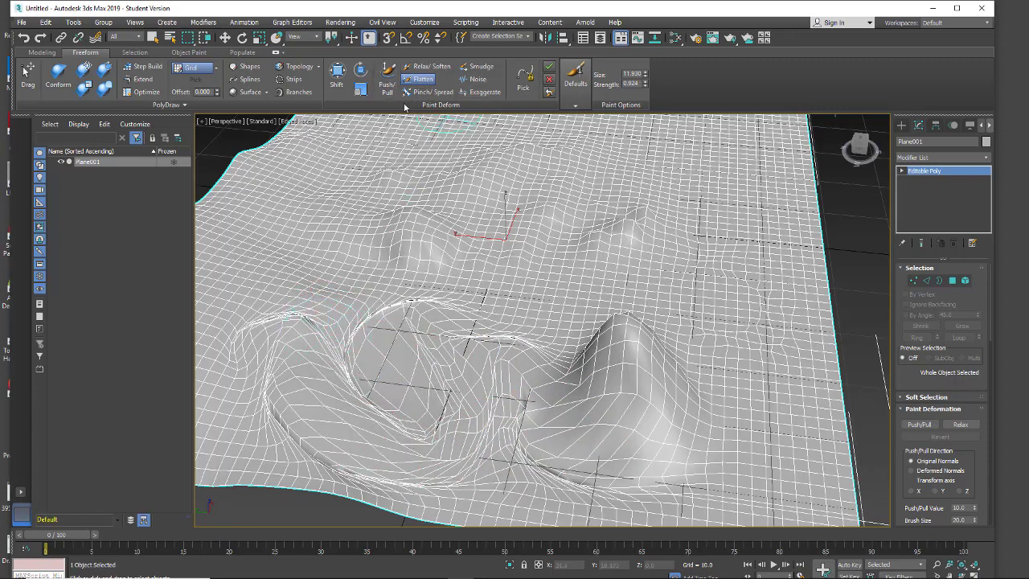
- Draw a new Standard Primitives plane, Plane002, as a rectangle over the back ridges
{"action": "left_click", "coordinate": [577, 106]}
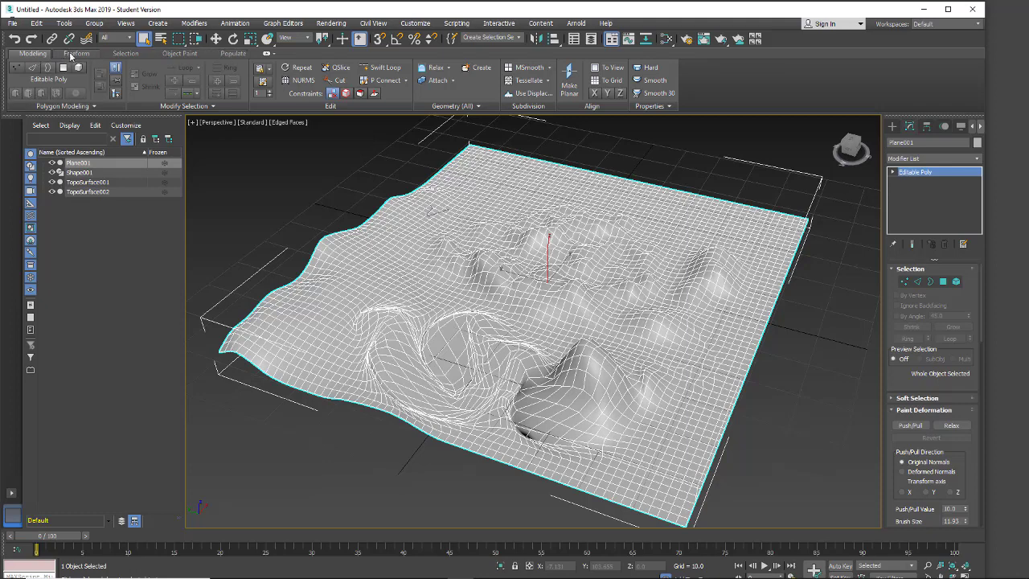
{"action": "left_click", "coordinate": [76, 53]}
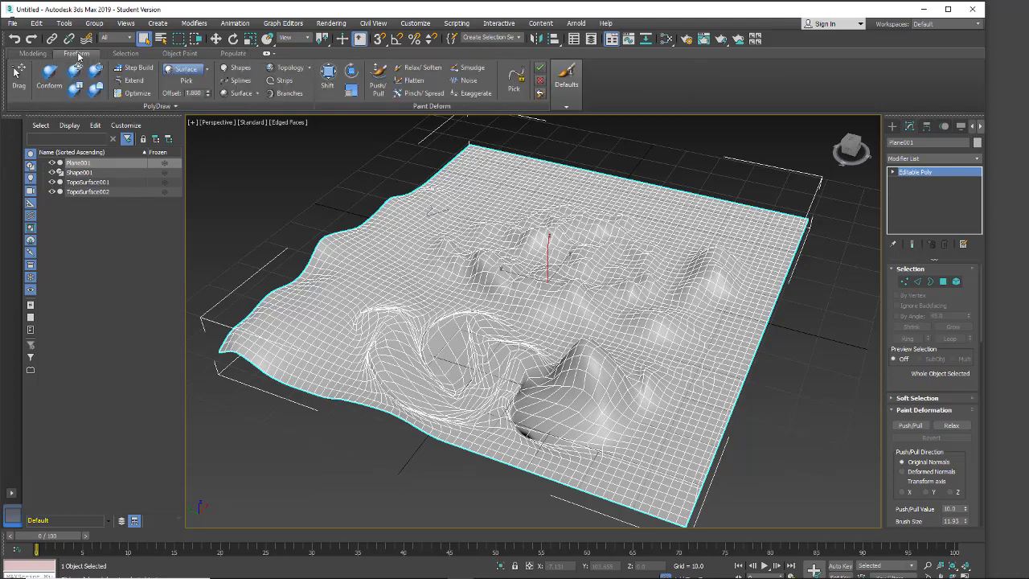
{"action": "left_click", "coordinate": [892, 127]}
{"action": "left_click", "coordinate": [953, 235]}
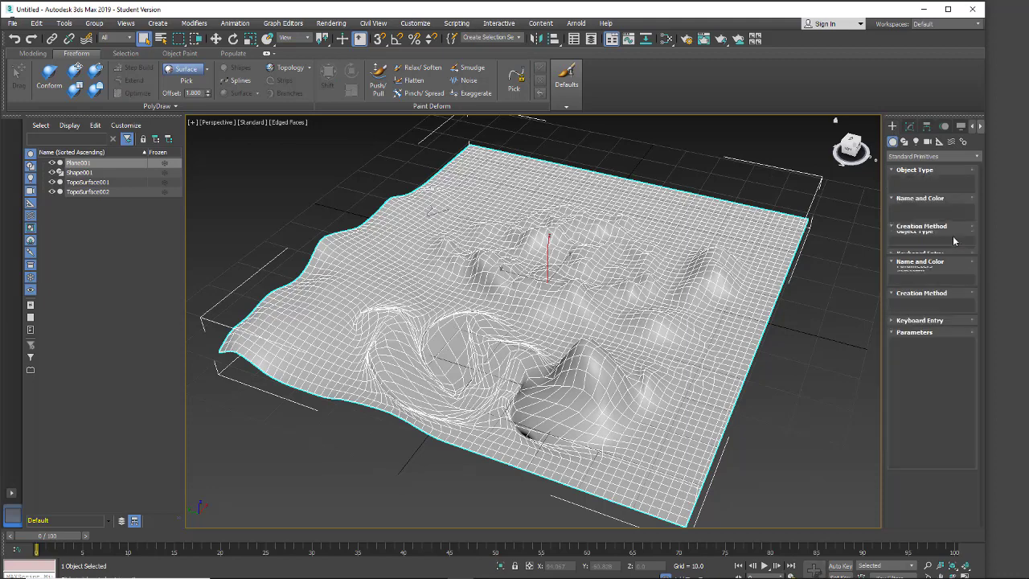
{"action": "left_click_drag", "start_coordinate": [419, 194], "coordinate": [571, 272]}
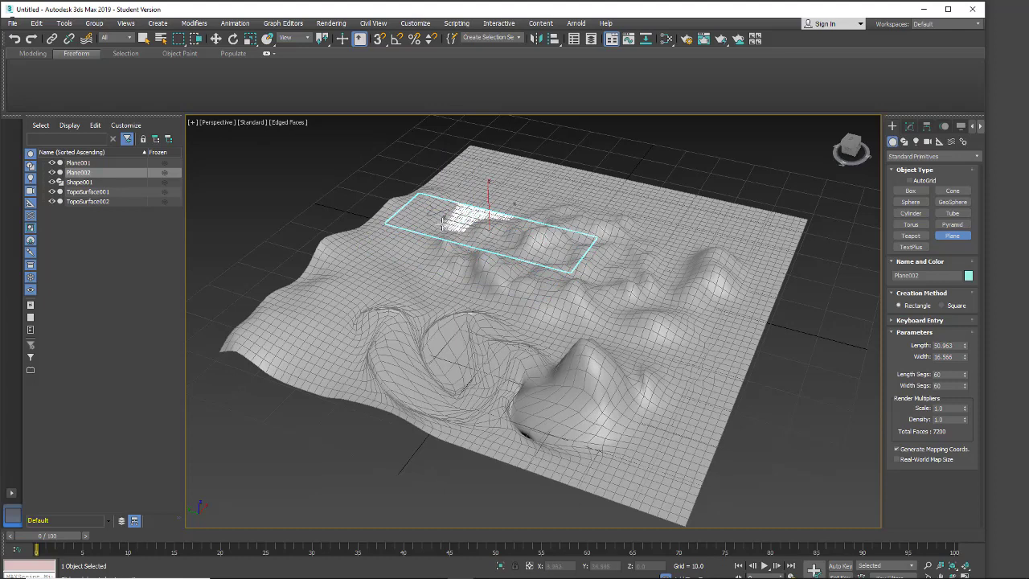
{"action": "right_click", "coordinate": [442, 223]}
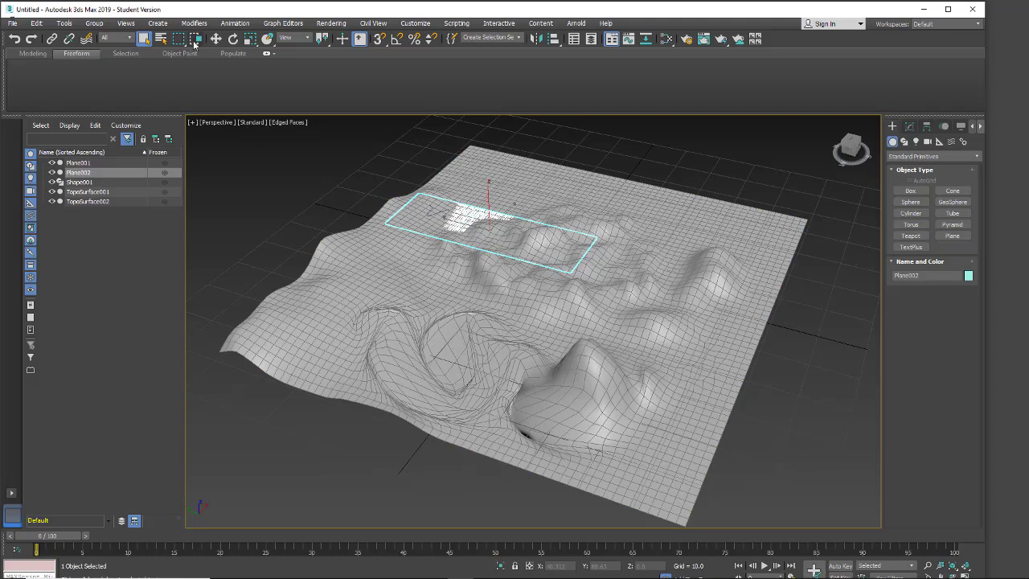
{"action": "left_click", "coordinate": [215, 39]}
- Raise Plane002 above the terrain and give it a magenta colour
{"action": "left_click_drag", "start_coordinate": [488, 196], "coordinate": [487, 176]}
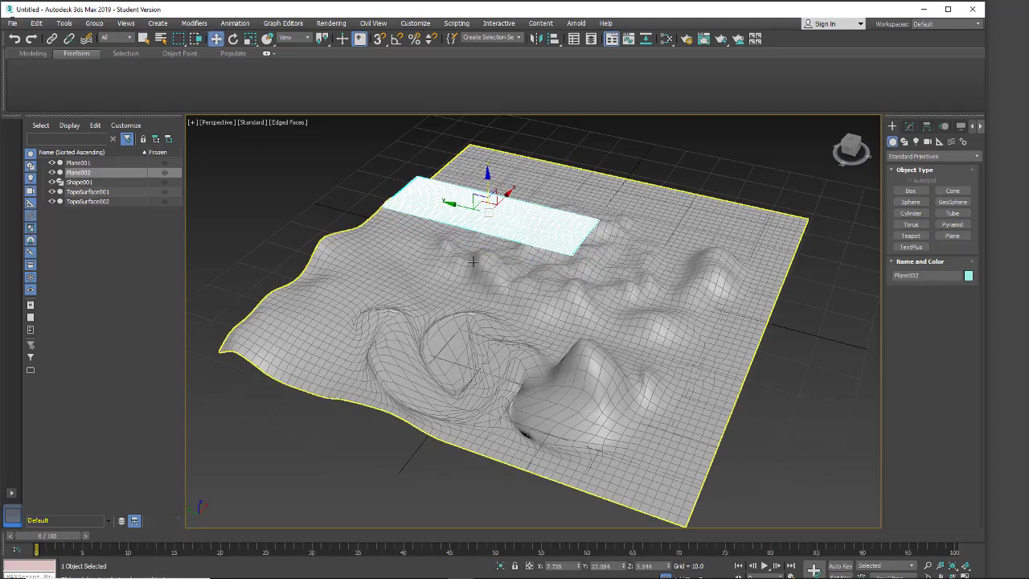
{"action": "scroll", "coordinate": [472, 261], "scroll_direction": "up", "scroll_amount": 2}
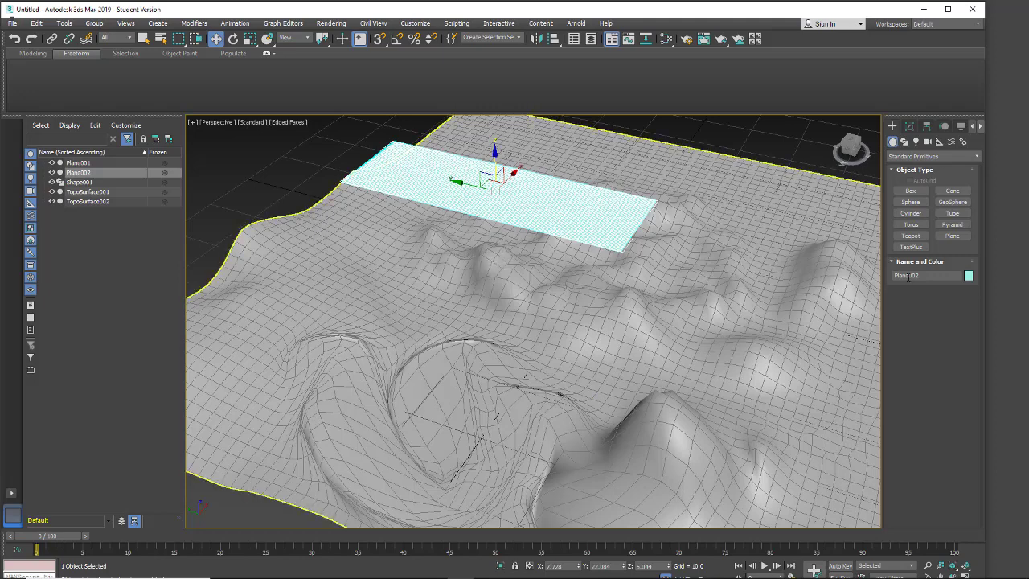
{"action": "left_click", "coordinate": [969, 275]}
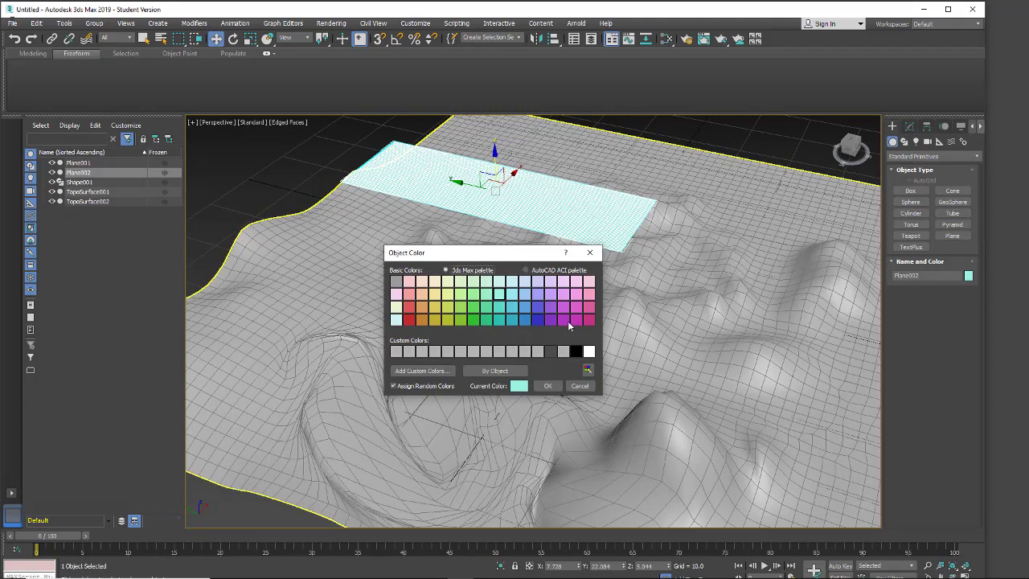
{"action": "left_click", "coordinate": [565, 321]}
{"action": "left_click", "coordinate": [544, 386]}
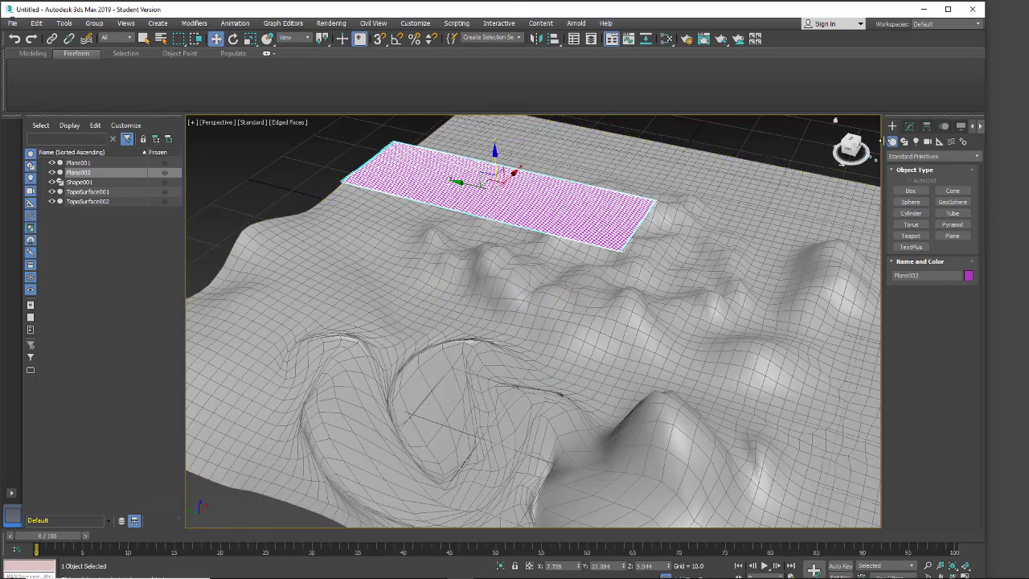
- Set Plane002's Length Segs and Width Segs to 40 each
{"action": "left_click", "coordinate": [909, 127]}
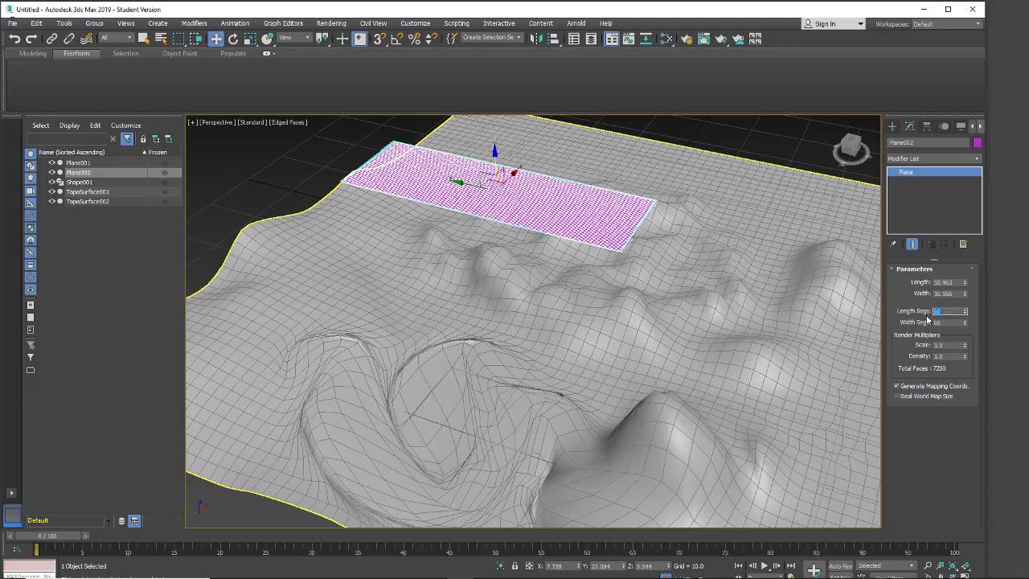
{"action": "key", "text": "Tab"}
{"action": "type", "text": "4"}
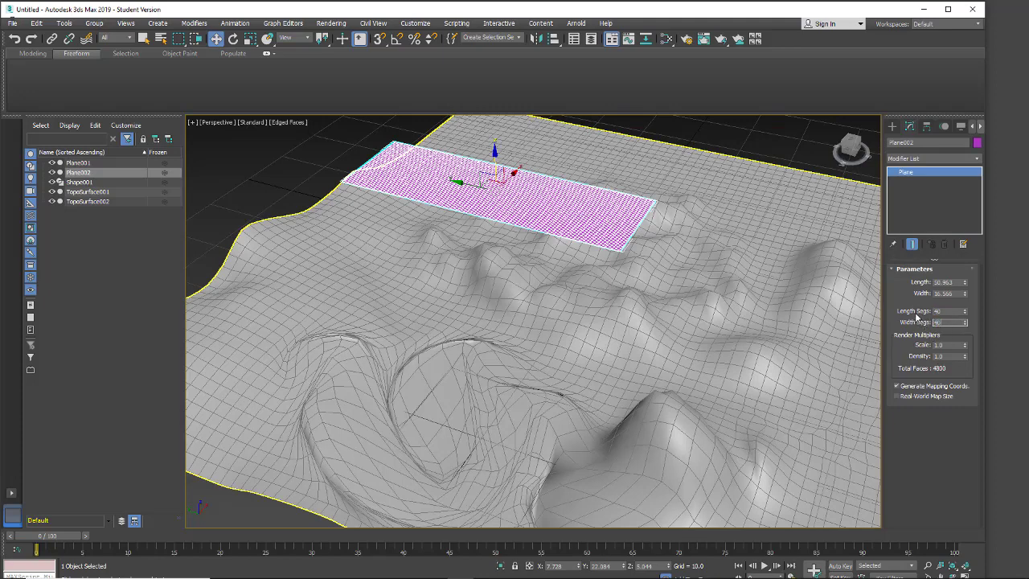
{"action": "type", "text": "0"}
{"action": "key", "text": "Return"}
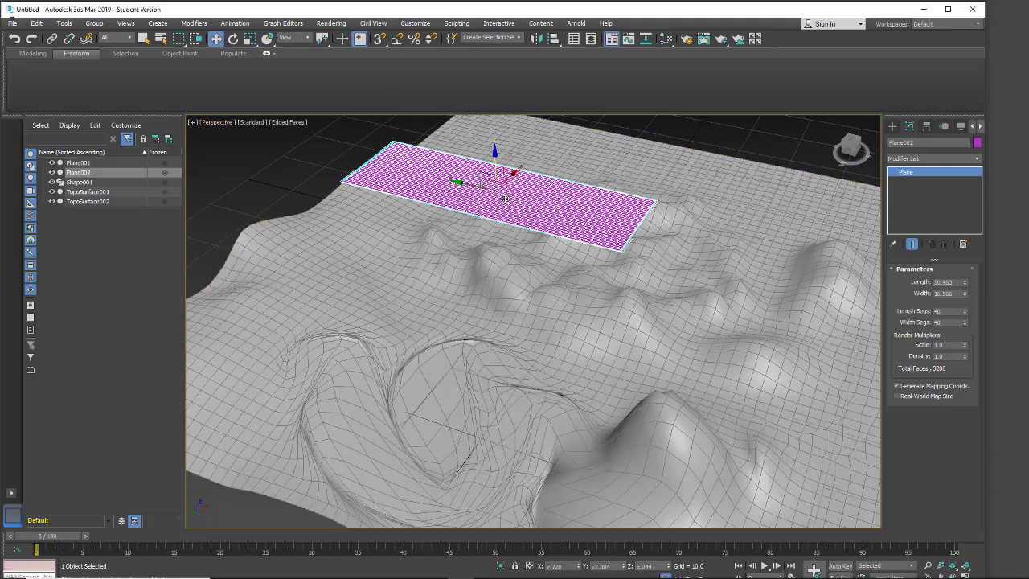
- Convert Plane002 to Editable Poly and set PolyDraw to draw on a picked surface
{"action": "right_click", "coordinate": [902, 175]}
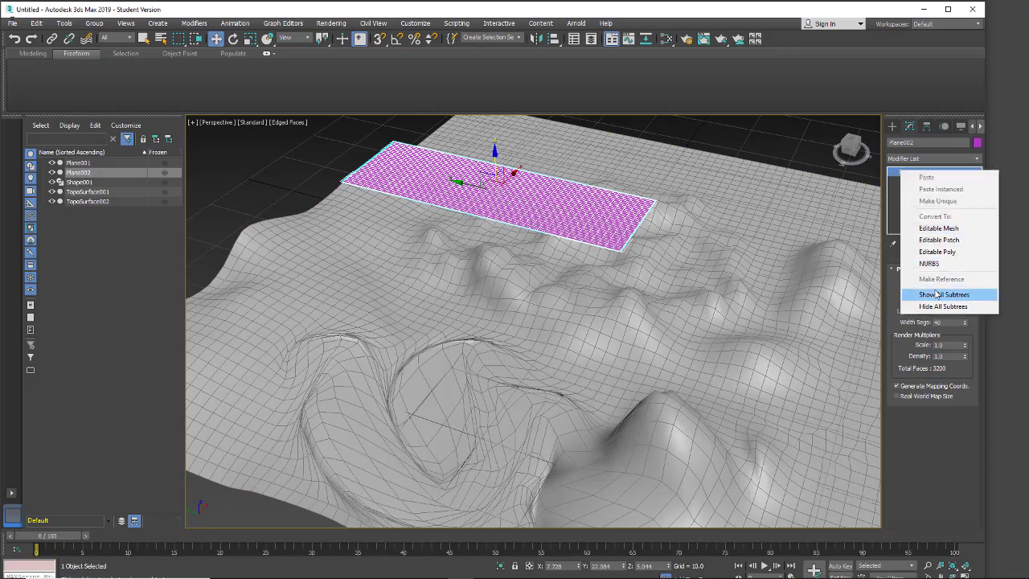
{"action": "left_click", "coordinate": [925, 252]}
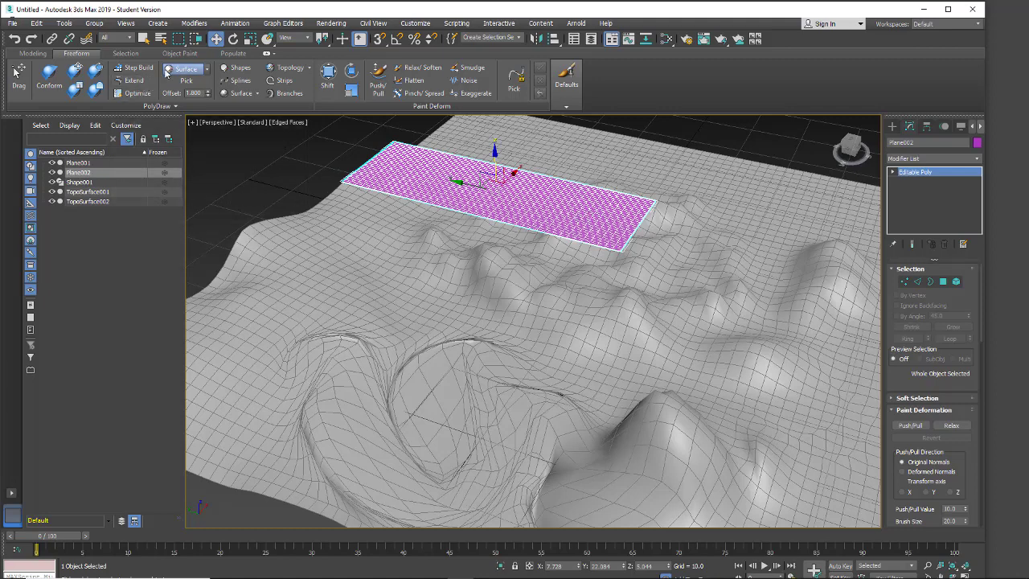
{"action": "left_click", "coordinate": [207, 69]}
{"action": "left_click", "coordinate": [183, 82]}
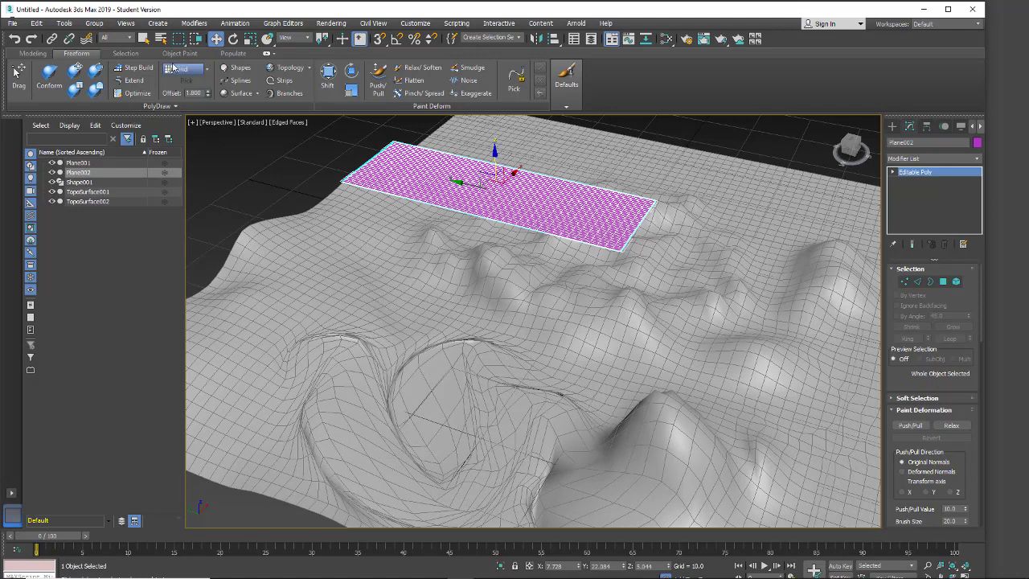
{"action": "left_click", "coordinate": [207, 70]}
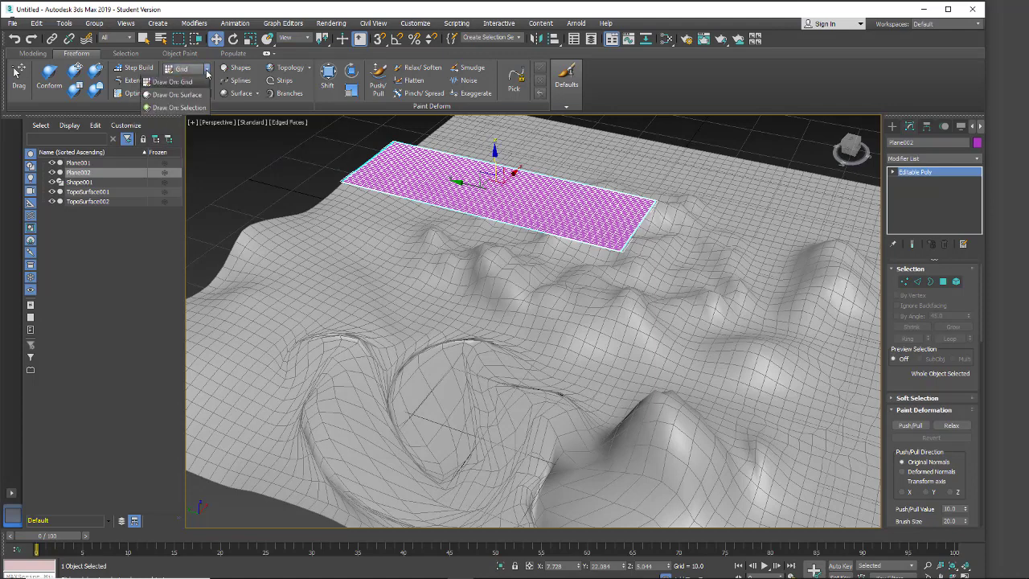
{"action": "left_click", "coordinate": [154, 95]}
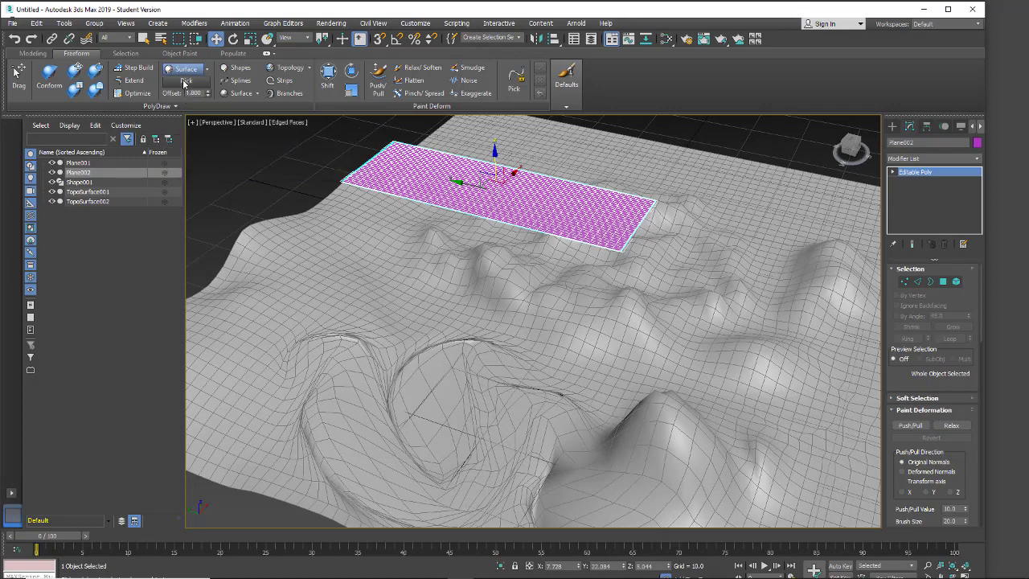
- Pick the hilly terrain Plane001 as the draw-on surface with an Offset of 0
{"action": "left_click", "coordinate": [186, 81]}
{"action": "left_click", "coordinate": [319, 264]}
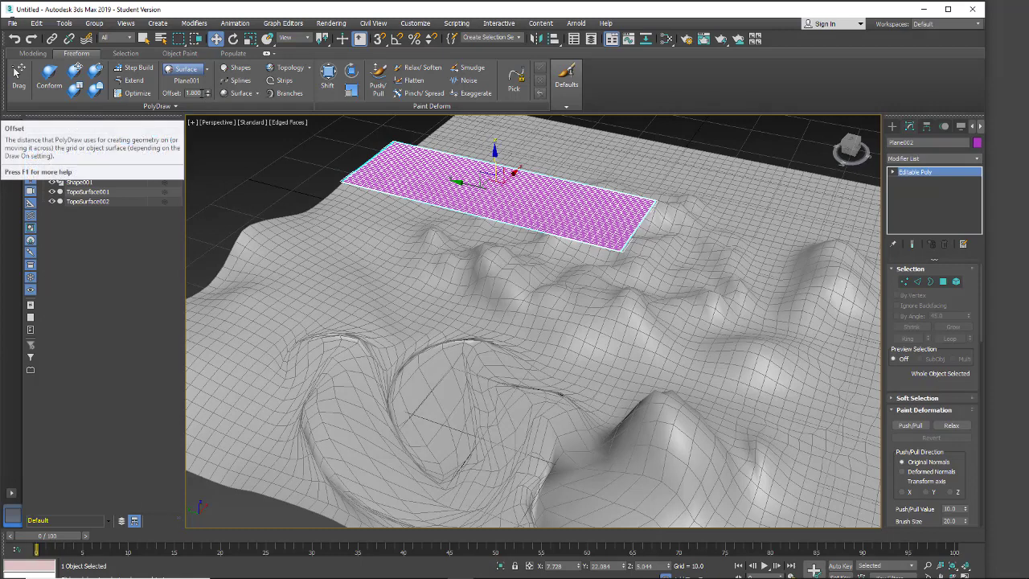
{"action": "left_click", "coordinate": [193, 92]}
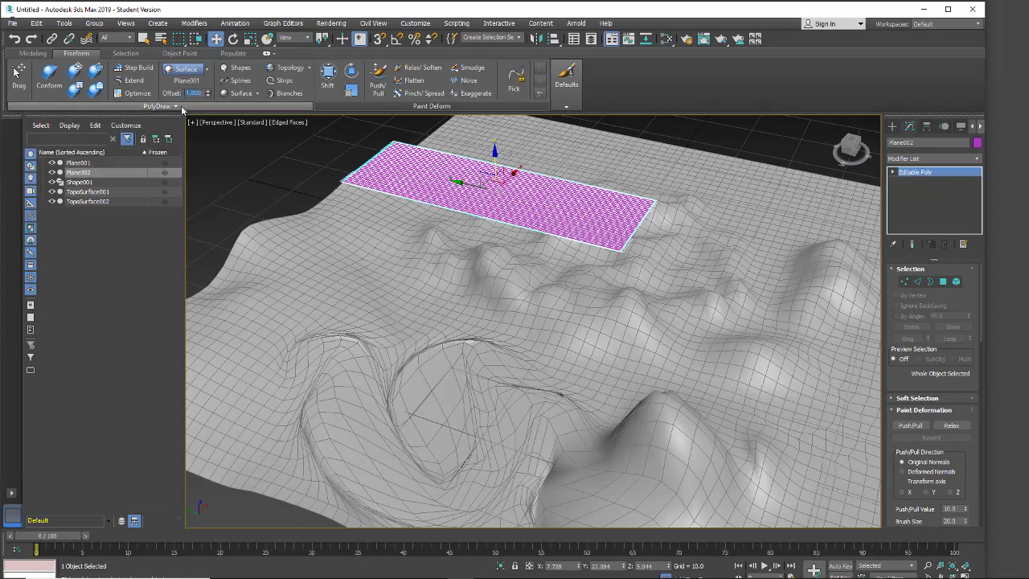
{"action": "type", "text": "0"}
{"action": "key", "text": "Return"}
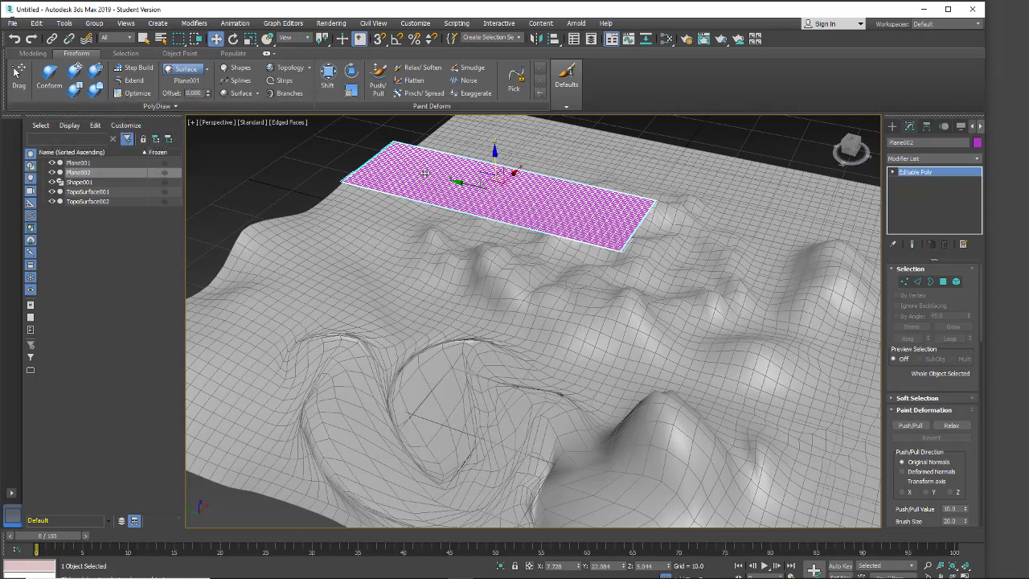
- Paint Conform strokes over the magenta plane and smooth the broken area onto Plane001's hills
{"action": "left_click", "coordinate": [49, 74]}
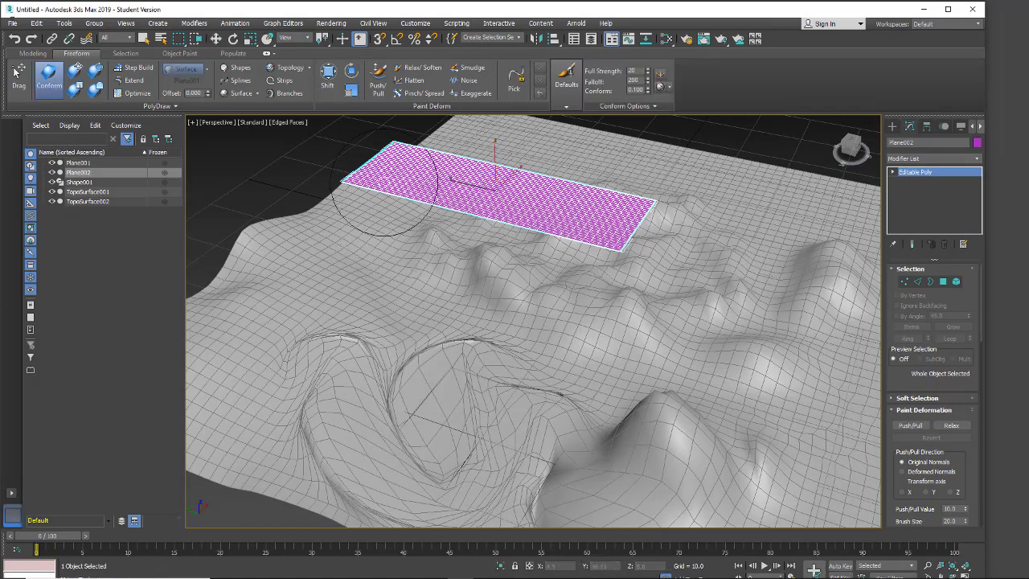
{"action": "mouse_move", "coordinate": [392, 179]}
{"action": "left_mouse_down"}
{"action": "mouse_move", "coordinate": [460, 217]}
{"action": "mouse_move", "coordinate": [455, 201]}
{"action": "mouse_move", "coordinate": [488, 217]}
{"action": "mouse_move", "coordinate": [556, 213]}
{"action": "mouse_move", "coordinate": [544, 229]}
{"action": "mouse_move", "coordinate": [566, 241]}
{"action": "left_mouse_up"}
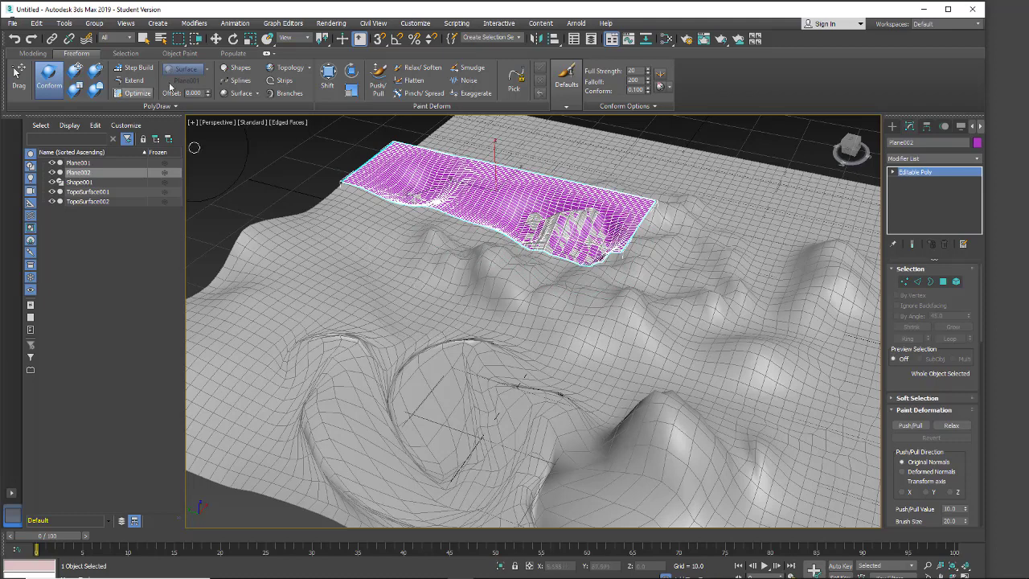
{"action": "scroll", "coordinate": [535, 235], "scroll_direction": "up", "scroll_amount": 3}
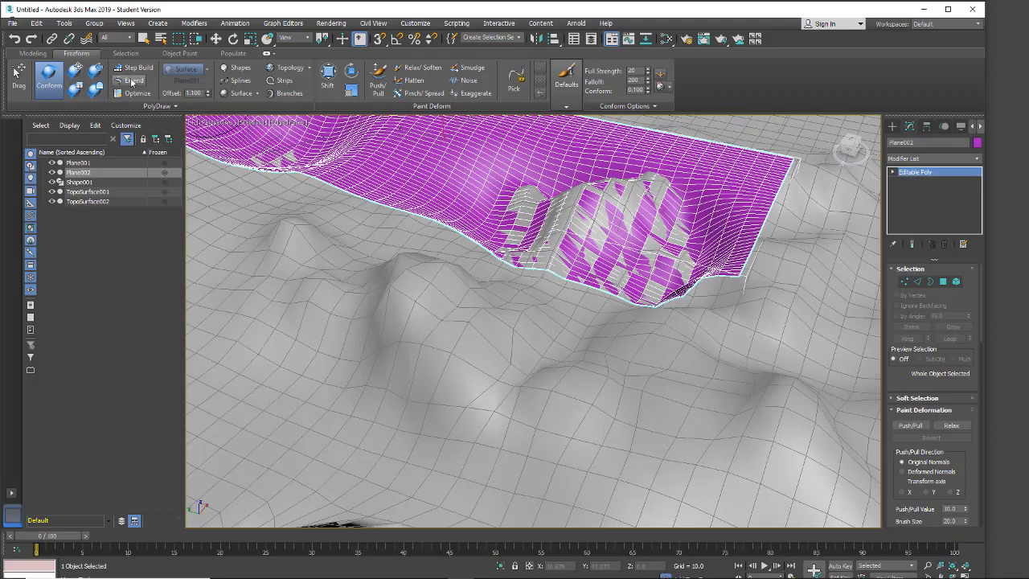
{"action": "mouse_move", "coordinate": [549, 244]}
{"action": "left_mouse_down"}
{"action": "mouse_move", "coordinate": [621, 193]}
{"action": "mouse_move", "coordinate": [682, 258]}
{"action": "mouse_move", "coordinate": [631, 258]}
{"action": "mouse_move", "coordinate": [699, 265]}
{"action": "mouse_move", "coordinate": [708, 256]}
{"action": "mouse_move", "coordinate": [690, 201]}
{"action": "mouse_move", "coordinate": [667, 187]}
{"action": "mouse_move", "coordinate": [520, 212]}
{"action": "mouse_move", "coordinate": [545, 212]}
{"action": "mouse_move", "coordinate": [544, 236]}
{"action": "mouse_move", "coordinate": [467, 206]}
{"action": "mouse_move", "coordinate": [387, 209]}
{"action": "mouse_move", "coordinate": [391, 198]}
{"action": "mouse_move", "coordinate": [352, 195]}
{"action": "left_mouse_up"}
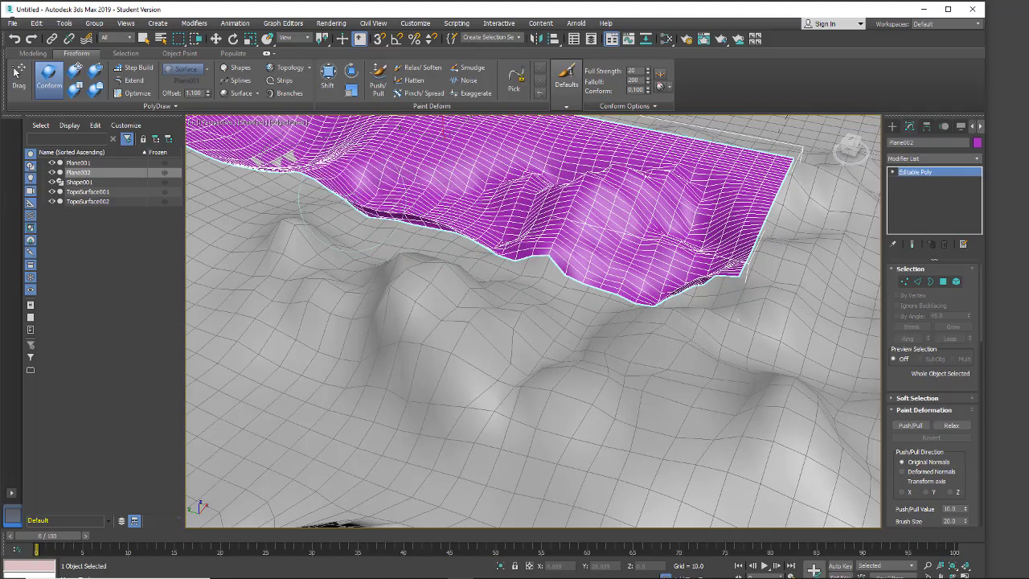
{"action": "middle_click_drag", "start_coordinate": [518, 338], "coordinate": [606, 372], "text": "alt"}
{"action": "left_click", "coordinate": [416, 25]}
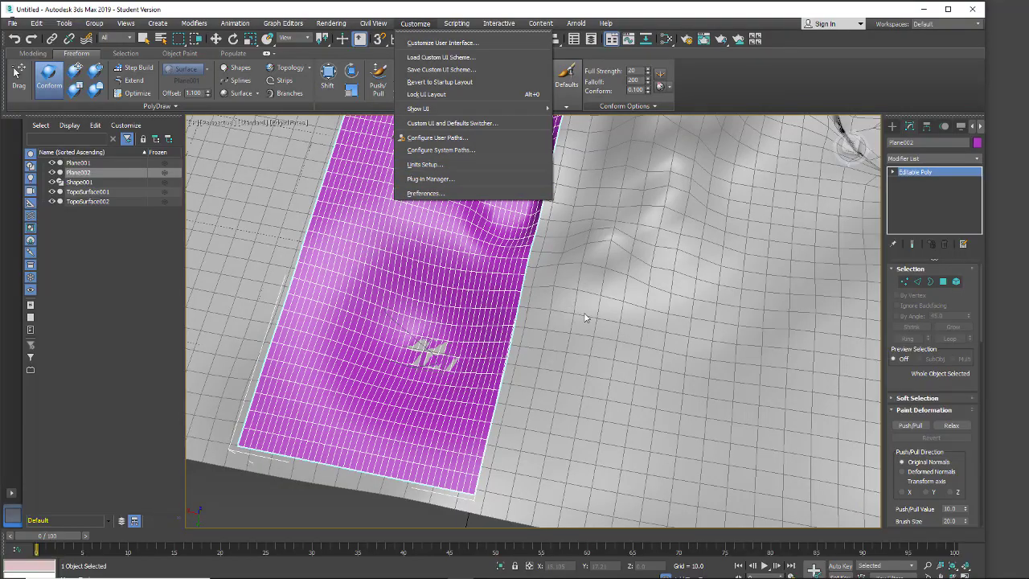
- Set the Conform brush falloff to 190 and press the plane's right end onto the hillside
{"action": "left_click", "coordinate": [470, 367]}
{"action": "mouse_move", "coordinate": [471, 367]}
{"action": "middle_mouse_down", "text": "alt"}
{"action": "mouse_move", "coordinate": [425, 298]}
{"action": "mouse_move", "coordinate": [475, 271]}
{"action": "mouse_move", "coordinate": [453, 299]}
{"action": "mouse_move", "coordinate": [367, 253]}
{"action": "middle_mouse_up", "text": "alt"}
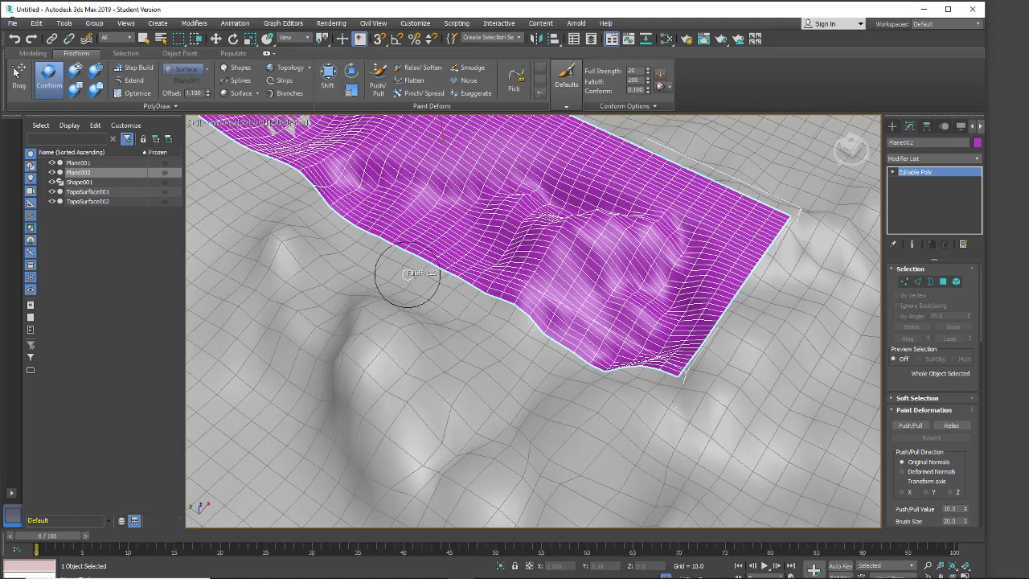
{"action": "left_click_drag", "start_coordinate": [405, 273], "coordinate": [406, 273], "text": "ctrl+shift"}
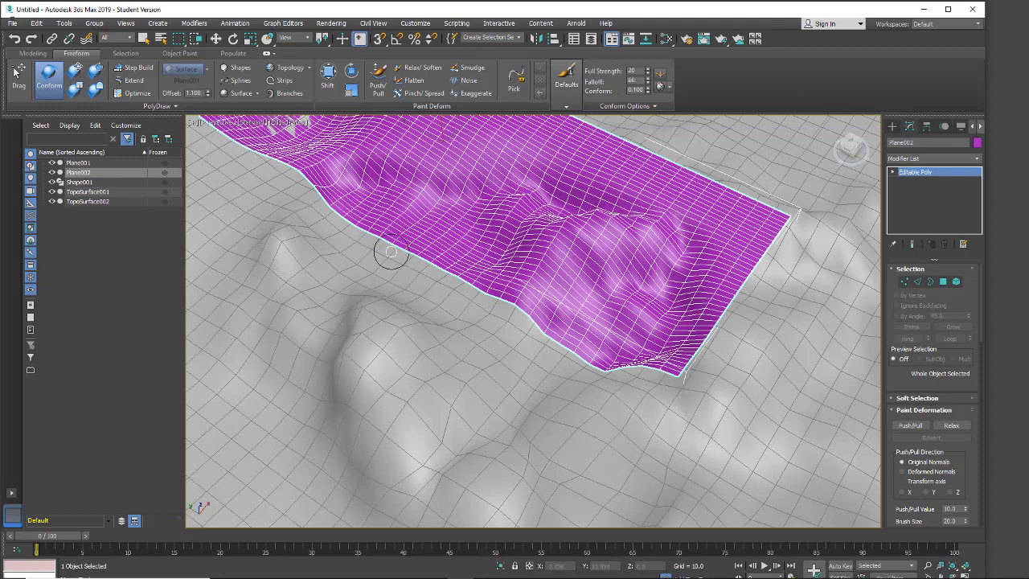
{"action": "mouse_move", "coordinate": [325, 192]}
{"action": "left_mouse_down"}
{"action": "mouse_move", "coordinate": [303, 180]}
{"action": "mouse_move", "coordinate": [302, 191]}
{"action": "mouse_move", "coordinate": [284, 165]}
{"action": "mouse_move", "coordinate": [312, 163]}
{"action": "mouse_move", "coordinate": [307, 187]}
{"action": "mouse_move", "coordinate": [275, 163]}
{"action": "left_mouse_up"}
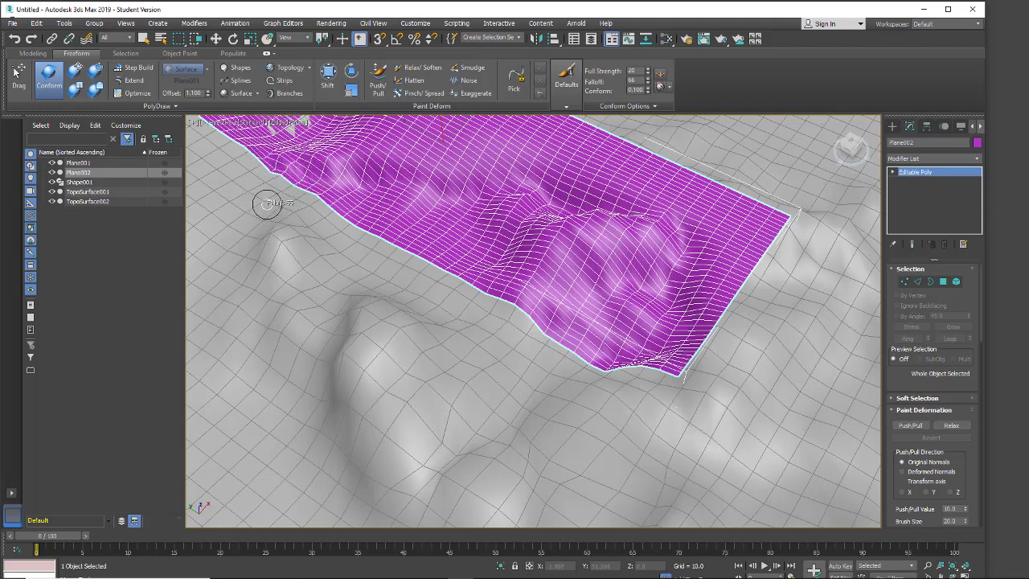
{"action": "mouse_move", "coordinate": [267, 203]}
{"action": "left_mouse_down", "text": "ctrl+shift"}
{"action": "mouse_move", "coordinate": [175, 102]}
{"action": "mouse_move", "coordinate": [198, 139]}
{"action": "mouse_move", "coordinate": [268, 166]}
{"action": "mouse_move", "coordinate": [377, 182]}
{"action": "mouse_move", "coordinate": [355, 167]}
{"action": "mouse_move", "coordinate": [724, 180]}
{"action": "mouse_move", "coordinate": [764, 226]}
{"action": "mouse_move", "coordinate": [686, 374]}
{"action": "mouse_move", "coordinate": [640, 374]}
{"action": "mouse_move", "coordinate": [655, 410]}
{"action": "left_mouse_up", "text": "ctrl+shift"}
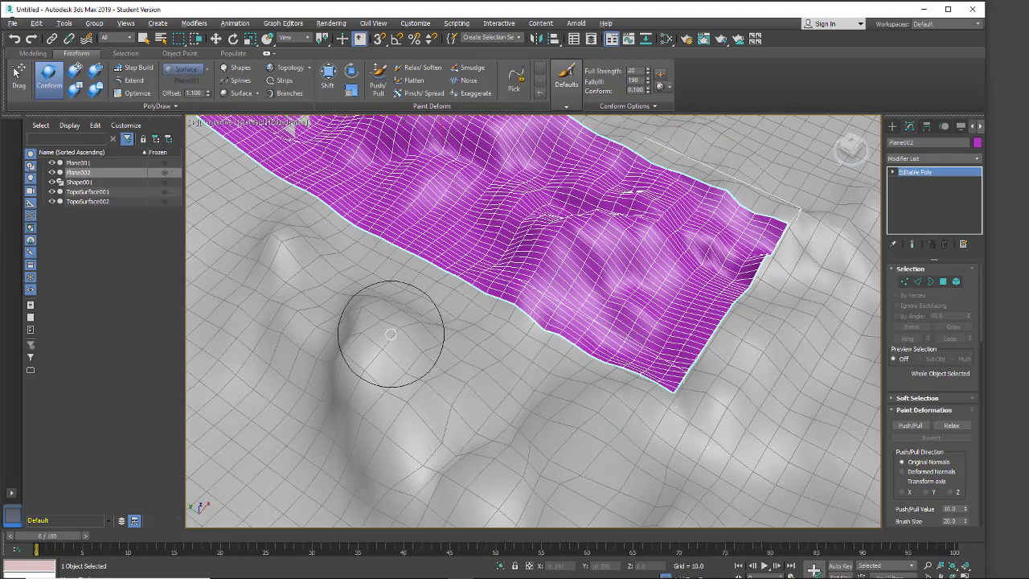
{"action": "middle_click_drag", "start_coordinate": [390, 321], "coordinate": [218, 201], "text": "alt"}
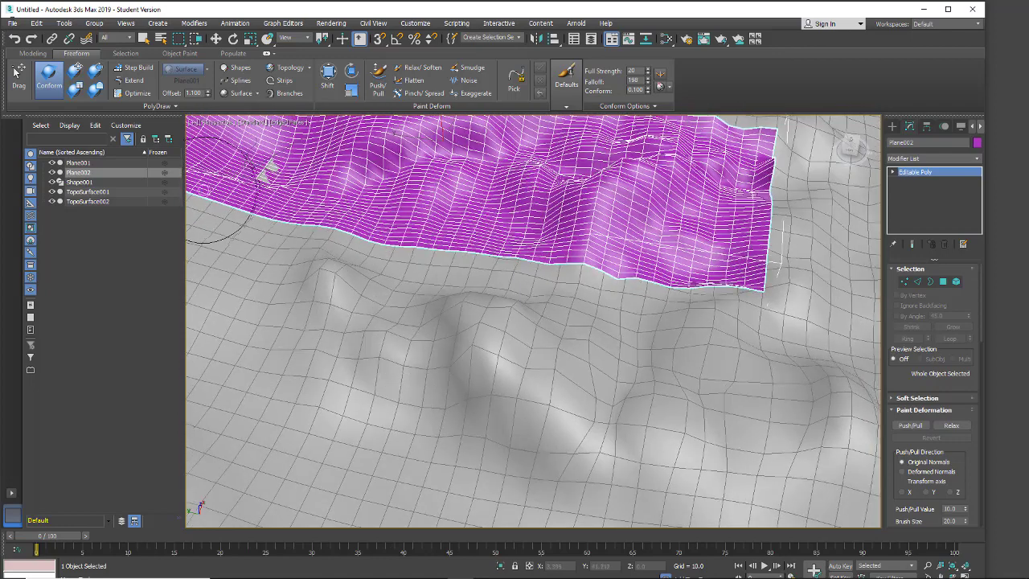
- Use the Move and Scale conform brushes to smooth the bump on the plane's left edge
{"action": "left_click", "coordinate": [75, 72]}
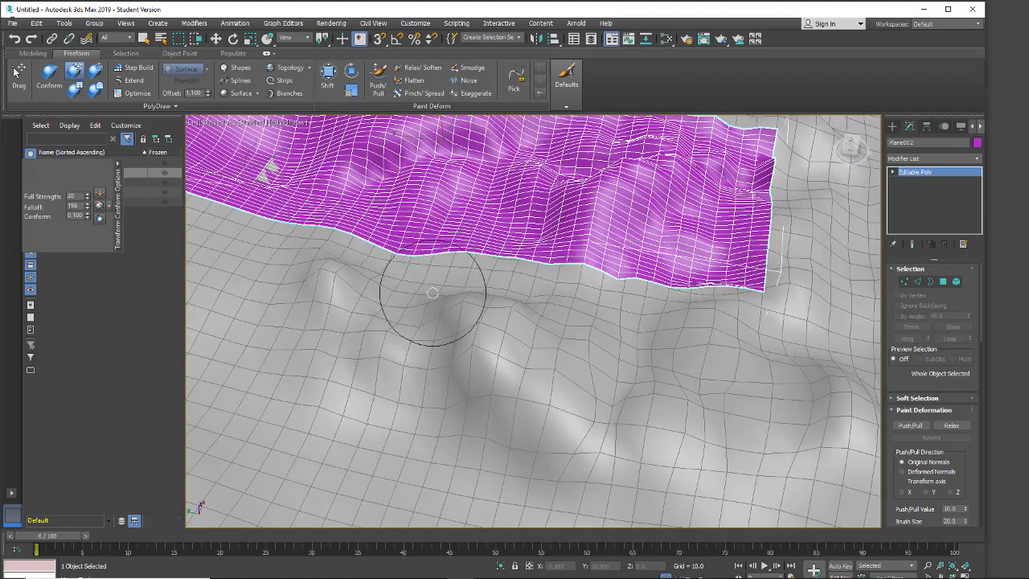
{"action": "mouse_move", "coordinate": [368, 367]}
{"action": "middle_mouse_down", "text": "alt"}
{"action": "mouse_move", "coordinate": [477, 313]}
{"action": "mouse_move", "coordinate": [365, 238]}
{"action": "middle_mouse_up", "text": "alt"}
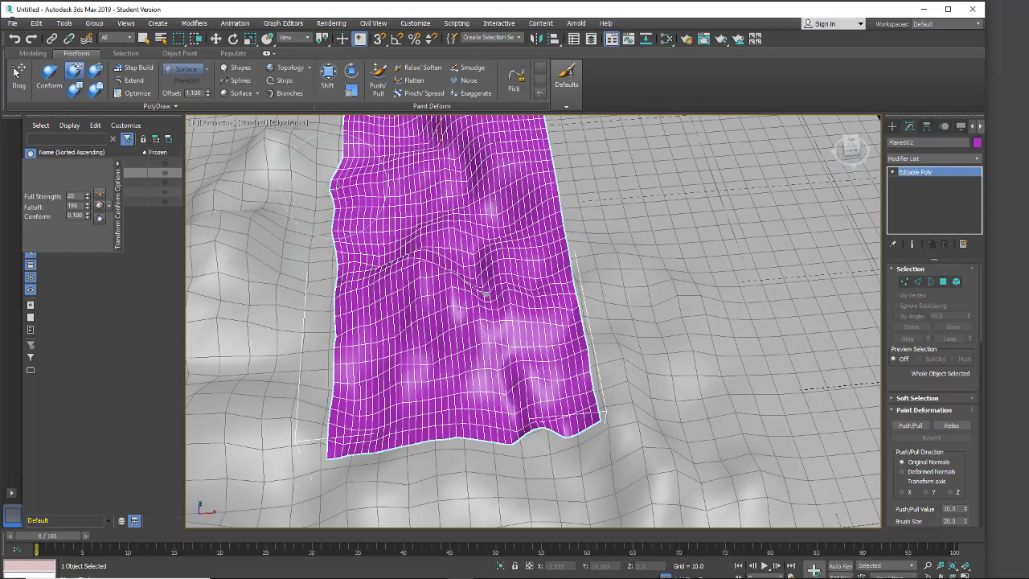
{"action": "left_click", "coordinate": [75, 92]}
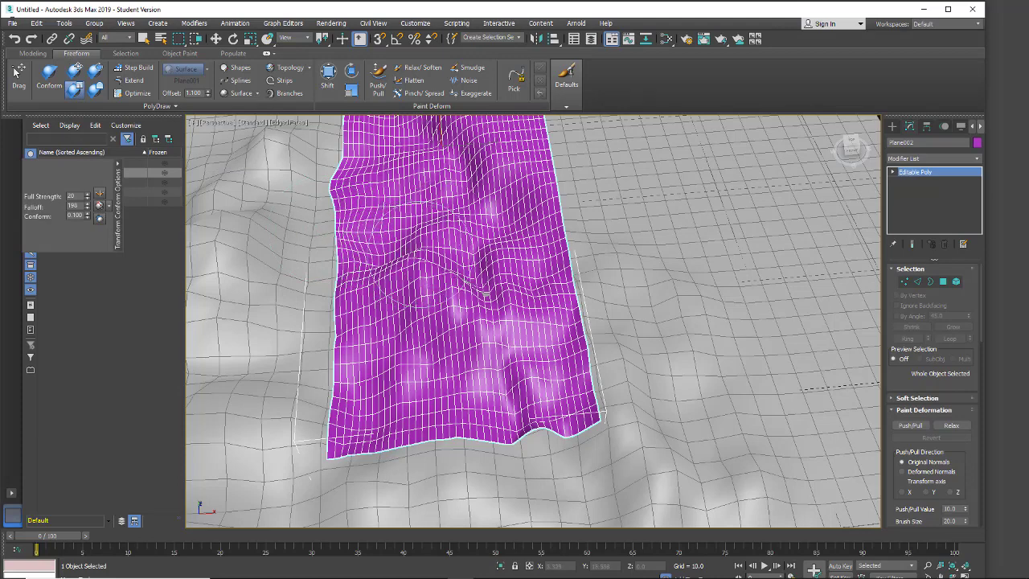
{"action": "left_click", "coordinate": [351, 188]}
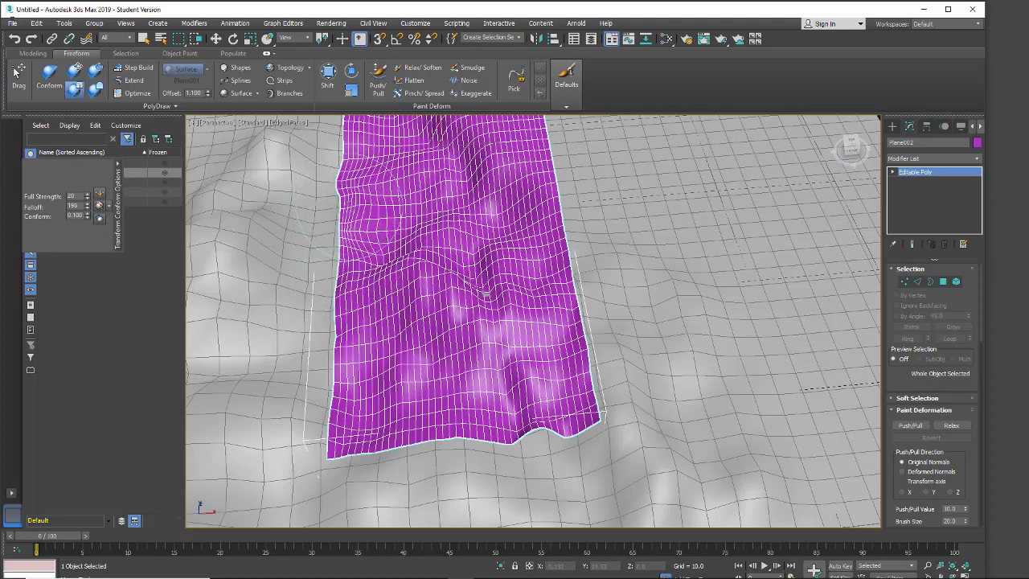
- Relax the plane's upper-left edge, then add an indentation and bulge with the Rotate brush
{"action": "left_click", "coordinate": [96, 94]}
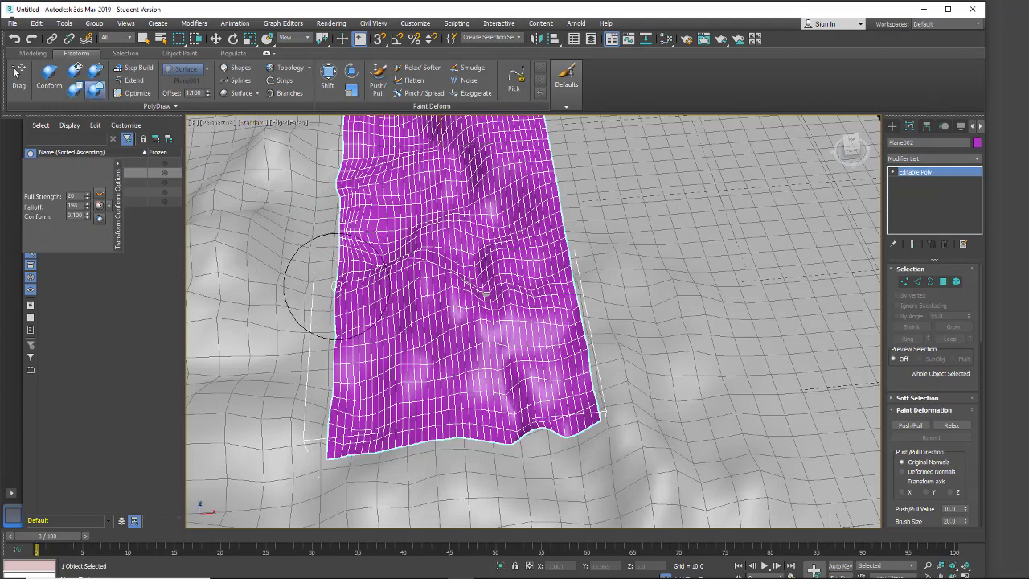
{"action": "mouse_move", "coordinate": [333, 225]}
{"action": "left_mouse_down"}
{"action": "mouse_move", "coordinate": [346, 201]}
{"action": "mouse_move", "coordinate": [357, 205]}
{"action": "mouse_move", "coordinate": [343, 139]}
{"action": "mouse_move", "coordinate": [362, 139]}
{"action": "mouse_move", "coordinate": [350, 125]}
{"action": "mouse_move", "coordinate": [334, 277]}
{"action": "mouse_move", "coordinate": [378, 259]}
{"action": "mouse_move", "coordinate": [401, 213]}
{"action": "mouse_move", "coordinate": [469, 163]}
{"action": "mouse_move", "coordinate": [483, 197]}
{"action": "mouse_move", "coordinate": [492, 147]}
{"action": "mouse_move", "coordinate": [508, 161]}
{"action": "mouse_move", "coordinate": [531, 151]}
{"action": "mouse_move", "coordinate": [427, 266]}
{"action": "mouse_move", "coordinate": [311, 340]}
{"action": "left_mouse_up"}
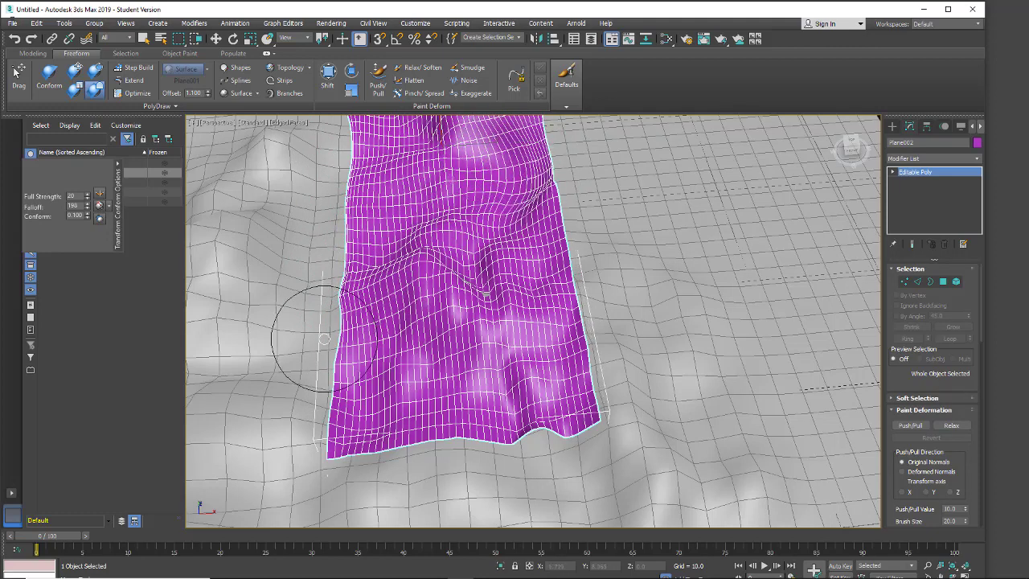
{"action": "left_click", "coordinate": [97, 73]}
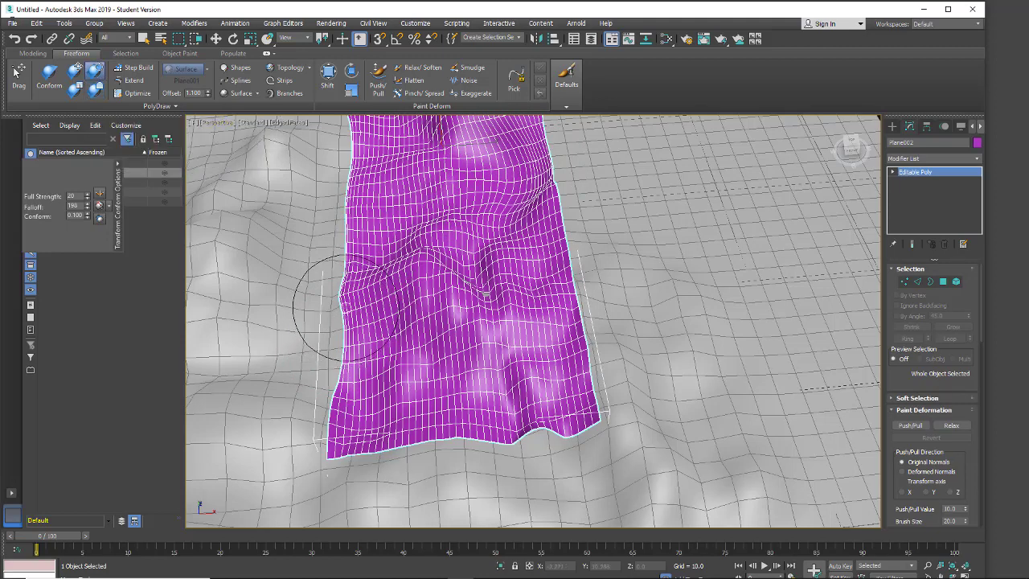
{"action": "mouse_move", "coordinate": [349, 273]}
{"action": "left_mouse_down"}
{"action": "mouse_move", "coordinate": [357, 330]}
{"action": "mouse_move", "coordinate": [330, 354]}
{"action": "mouse_move", "coordinate": [333, 317]}
{"action": "mouse_move", "coordinate": [389, 325]}
{"action": "mouse_move", "coordinate": [355, 278]}
{"action": "mouse_move", "coordinate": [397, 257]}
{"action": "mouse_move", "coordinate": [384, 230]}
{"action": "mouse_move", "coordinate": [402, 273]}
{"action": "mouse_move", "coordinate": [361, 273]}
{"action": "mouse_move", "coordinate": [386, 337]}
{"action": "mouse_move", "coordinate": [378, 241]}
{"action": "left_mouse_up"}
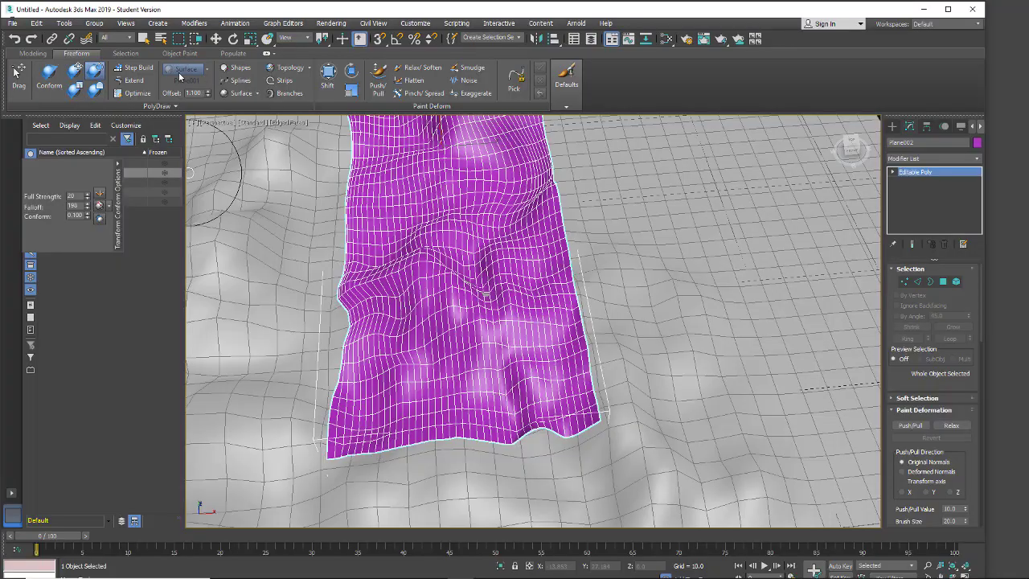
{"action": "left_click_drag", "start_coordinate": [298, 287], "coordinate": [306, 302]}
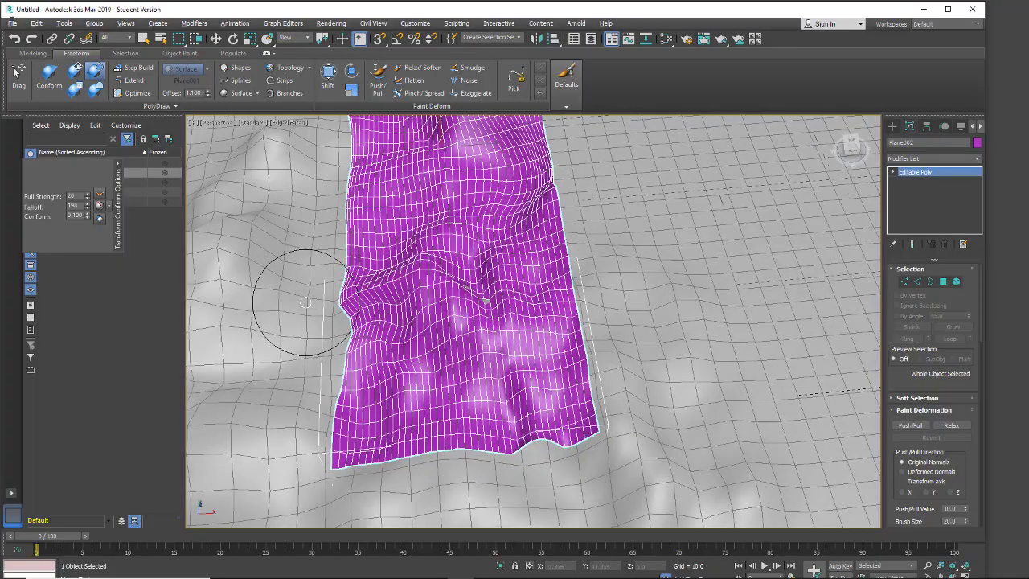
{"action": "mouse_move", "coordinate": [305, 302]}
{"action": "middle_mouse_down", "text": "alt"}
{"action": "mouse_move", "coordinate": [367, 259]}
{"action": "mouse_move", "coordinate": [391, 280]}
{"action": "mouse_move", "coordinate": [457, 275]}
{"action": "mouse_move", "coordinate": [356, 264]}
{"action": "mouse_move", "coordinate": [356, 287]}
{"action": "mouse_move", "coordinate": [429, 361]}
{"action": "mouse_move", "coordinate": [434, 354]}
{"action": "middle_mouse_up", "text": "alt"}
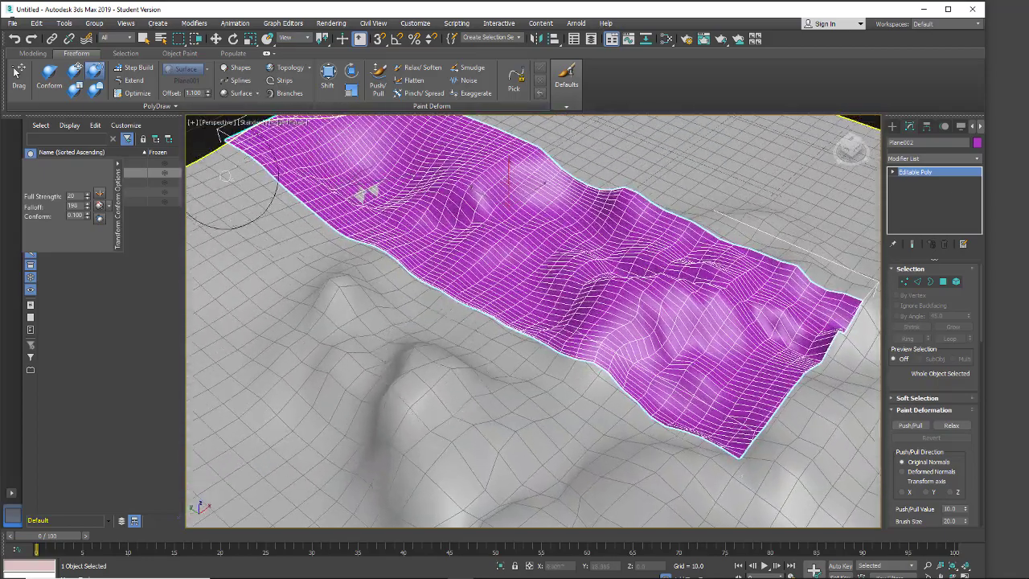
- Exit the conform brushes and lift Plane002 slightly upward on Z off the terrain
{"action": "left_click", "coordinate": [16, 72]}
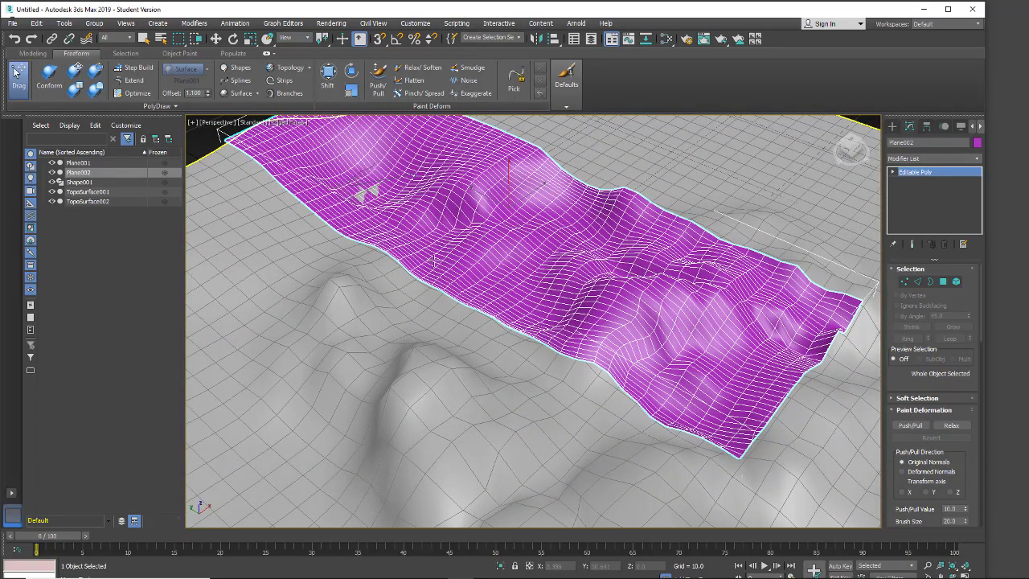
{"action": "key", "text": "w"}
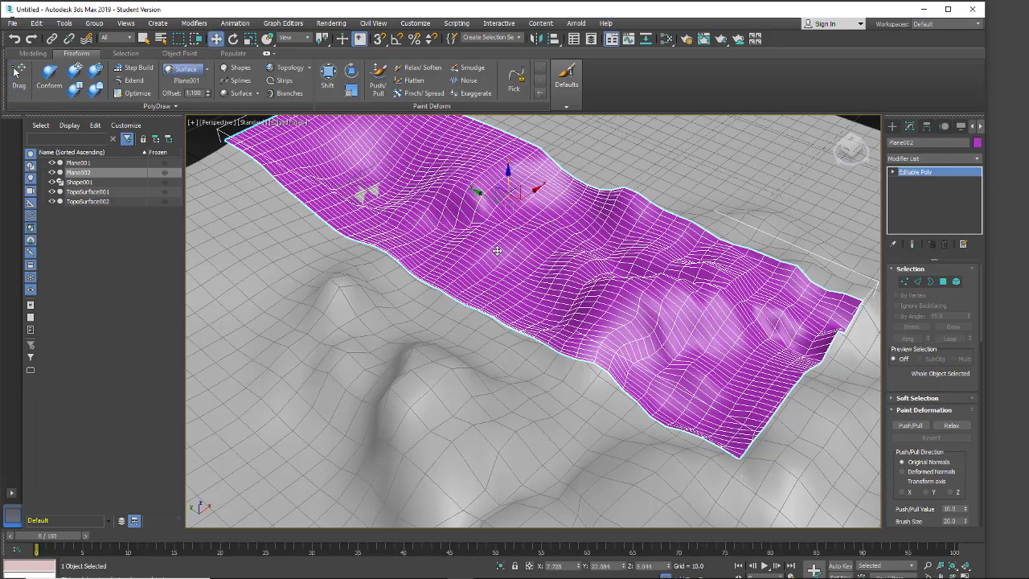
{"action": "mouse_move", "coordinate": [505, 177]}
{"action": "left_mouse_down"}
{"action": "mouse_move", "coordinate": [508, 121]}
{"action": "mouse_move", "coordinate": [507, 169]}
{"action": "left_mouse_up"}
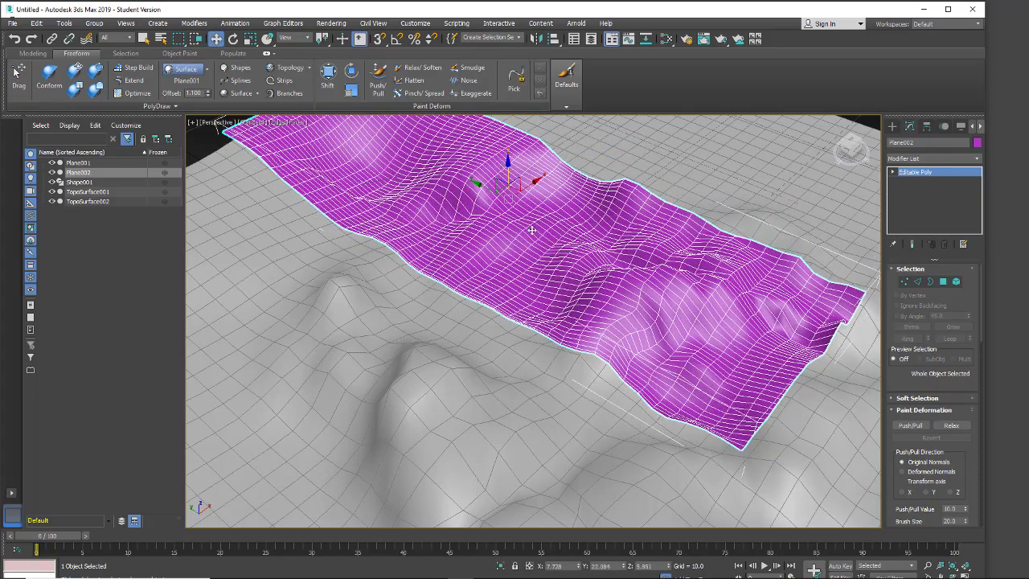